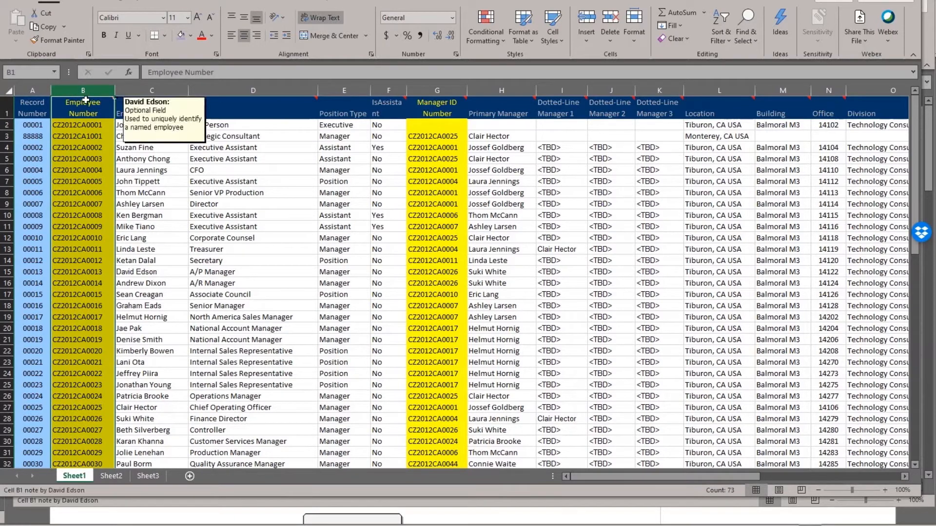
# Examine the Employee Number and Manager ID Number columns and the top person's Manager ID Number cell
pyautogui.keyDown('ctrl'); pyautogui.click(431, 87); pyautogui.keyUp('ctrl')
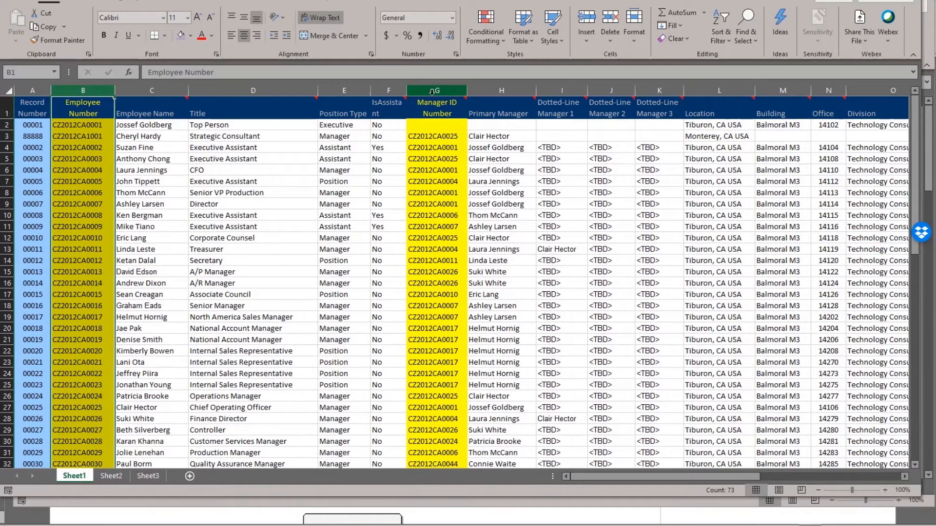
pyautogui.click(432, 87)
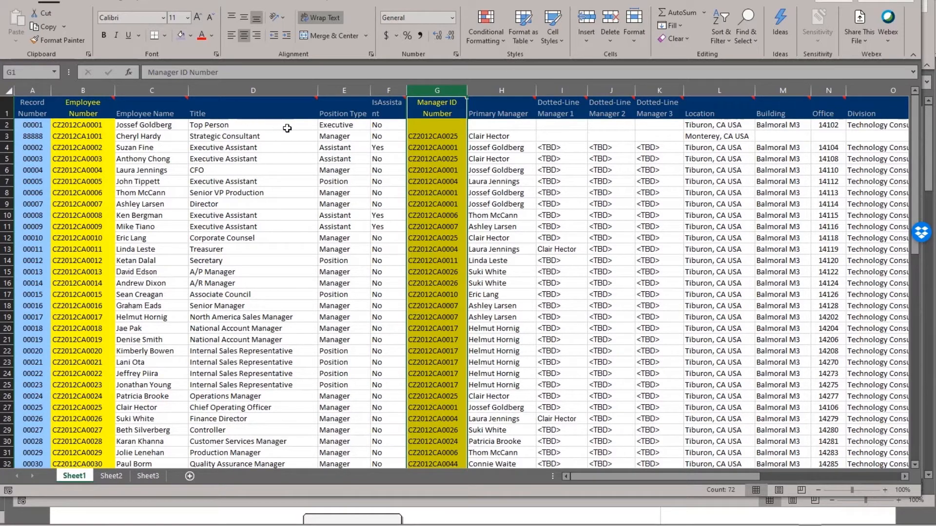
pyautogui.click(420, 124)
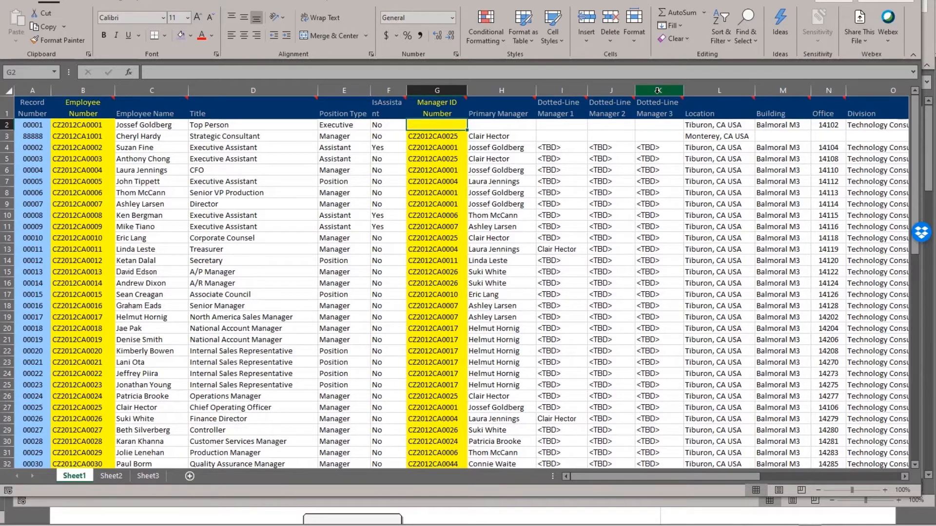
# Review the remaining fields across row 2, from Location through to the Photo File column
pyautogui.click(694, 128)
pyautogui.press('Right')
pyautogui.press('Right')
pyautogui.press('Right')
pyautogui.press('Right')
pyautogui.press('Right')
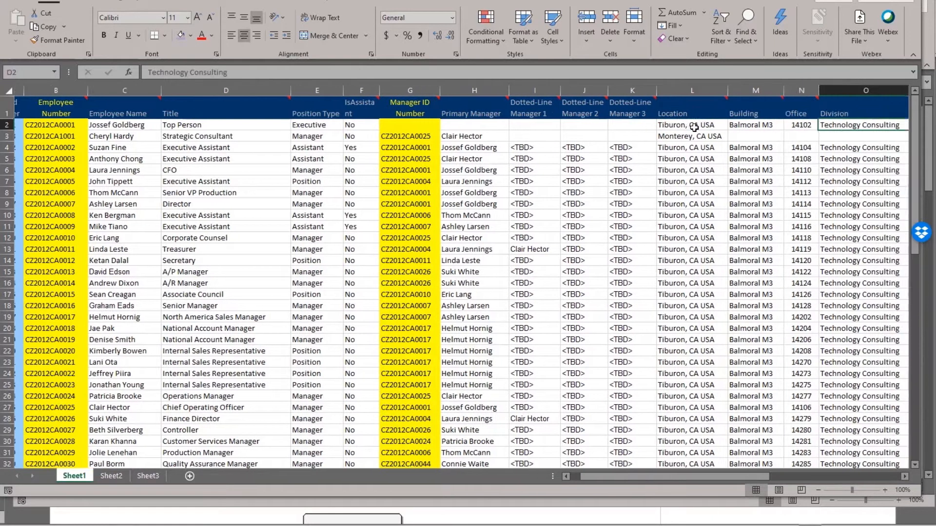
pyautogui.press('Right')
pyautogui.press('Right')
pyautogui.press('Right')
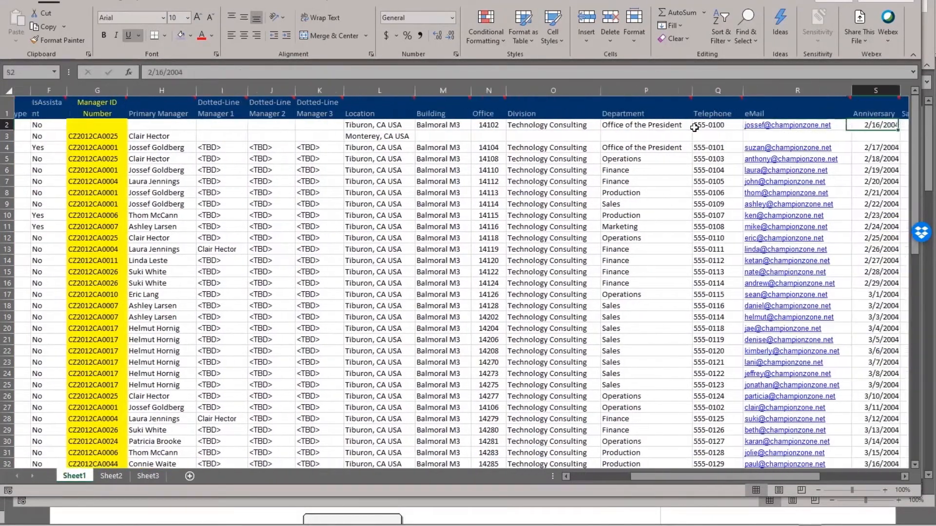
pyautogui.press('Right')
pyautogui.press('Right')
pyautogui.press('Right')
pyautogui.press('Right')
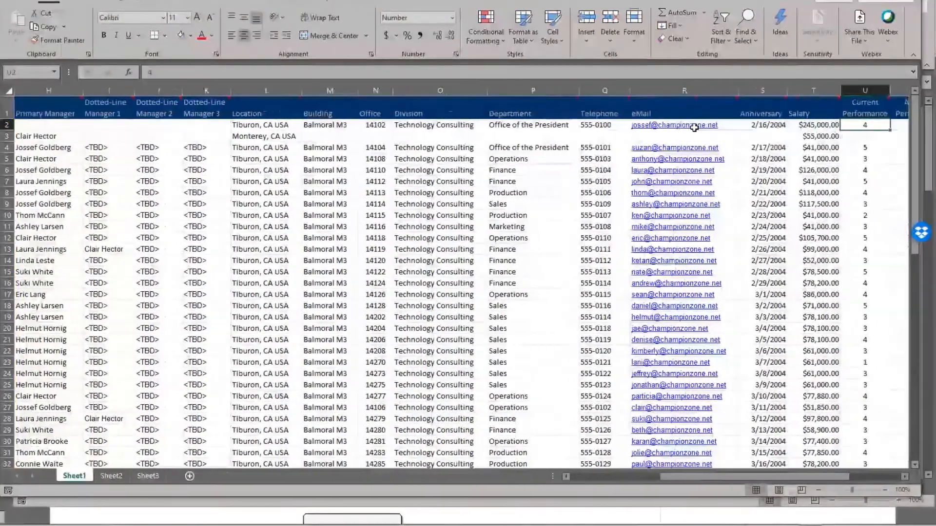
pyautogui.press('Left')
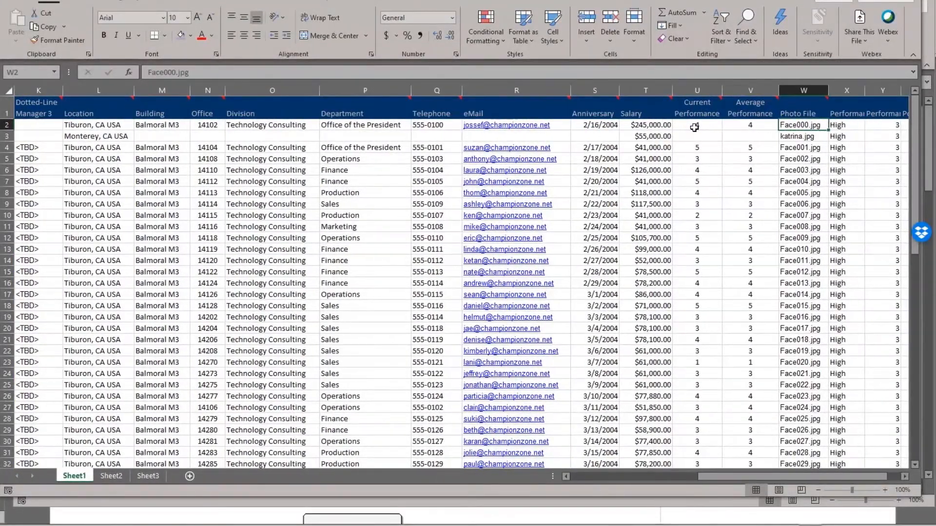
pyautogui.click(792, 90)
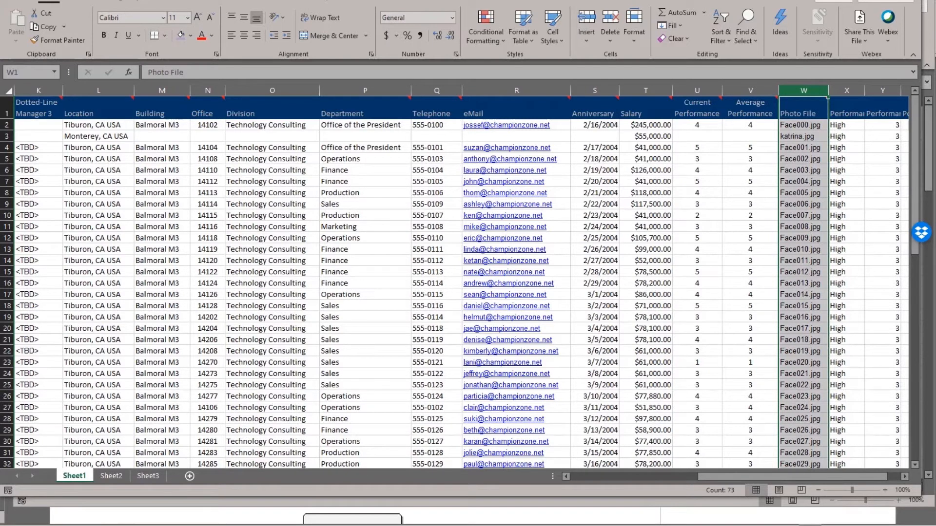
# View the folder of employee headshot images in File Explorer, and return to the employee worksheet
pyautogui.hotkey('alt', 'Tab')
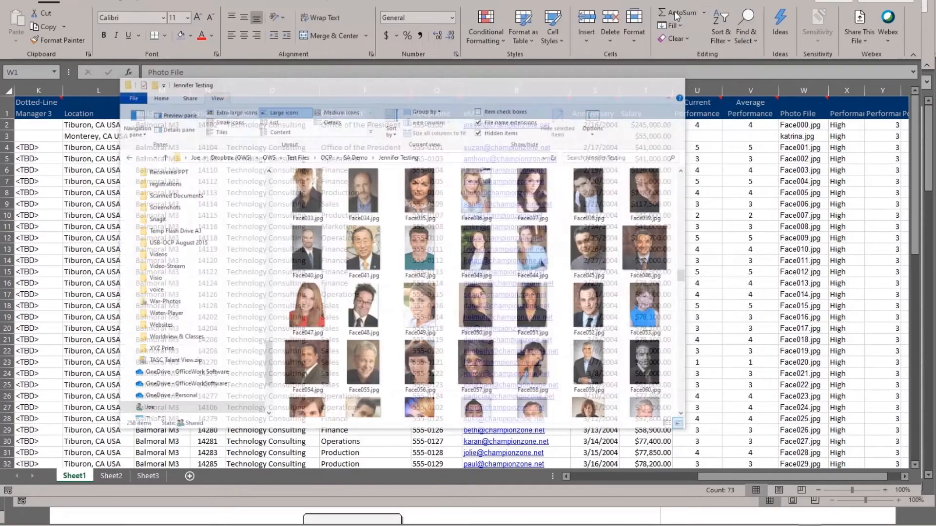
pyautogui.click(678, 12)
pyautogui.click(243, 377)
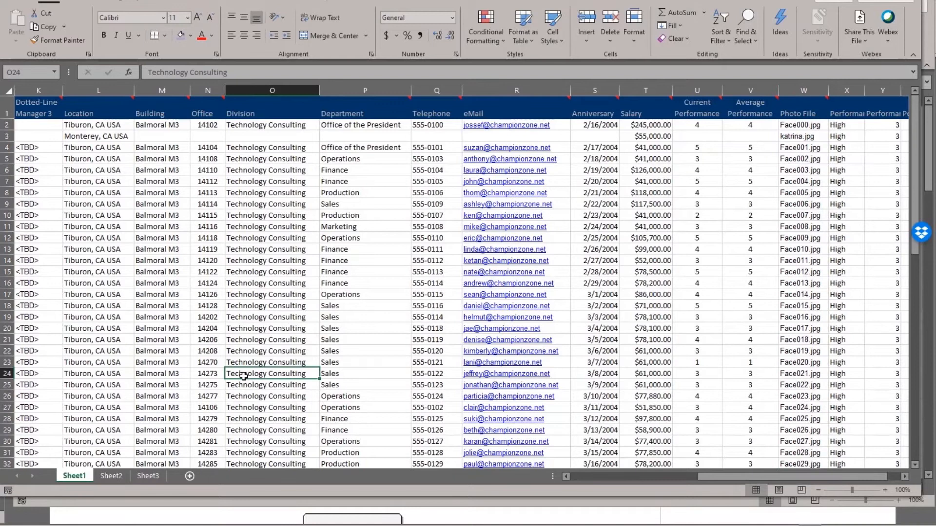
# Return to the start of the worksheet and highlight the Employee Number and Manager ID Number columns
pyautogui.press('Home')
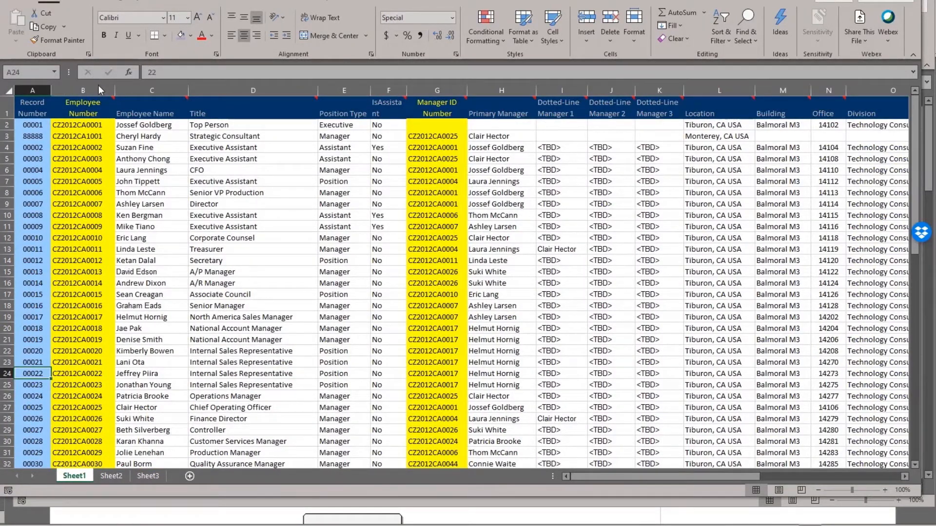
pyautogui.click(97, 90)
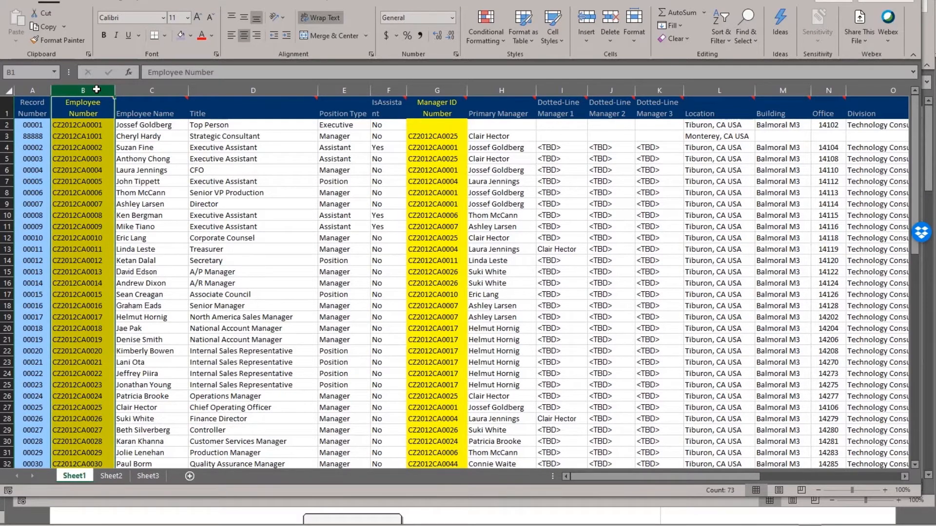
pyautogui.keyDown('ctrl'); pyautogui.click(429, 90); pyautogui.keyUp('ctrl')
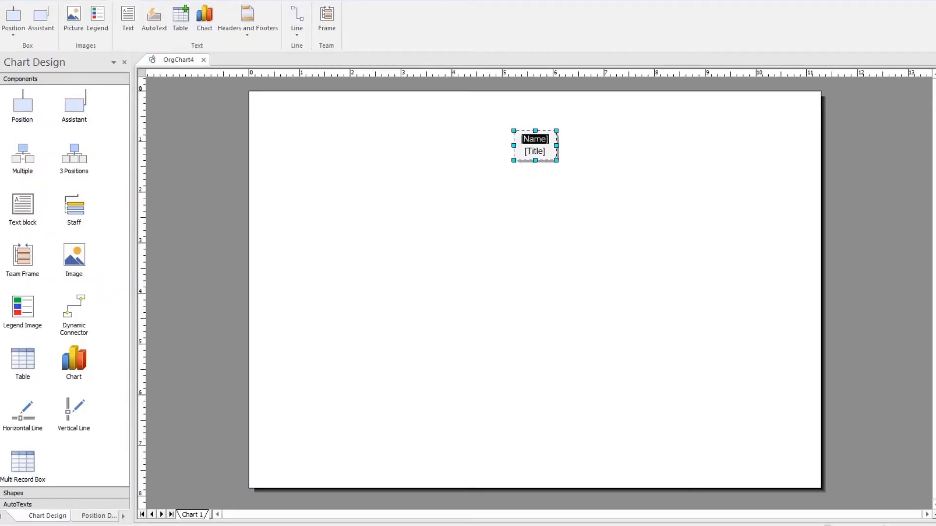
# Switch to OrgChart Professional and start the Import Wizard, continuing past its introduction to the source file selection
pyautogui.click(203, 1)
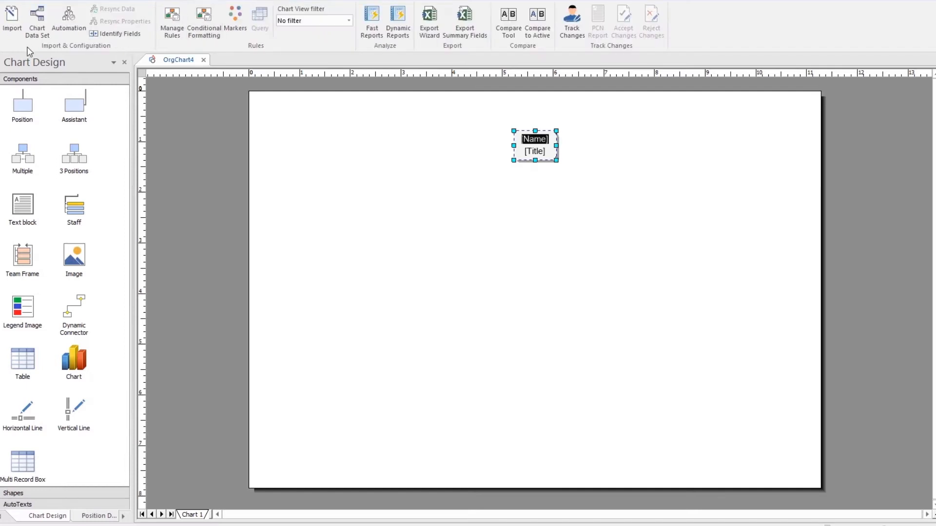
pyautogui.click(14, 23)
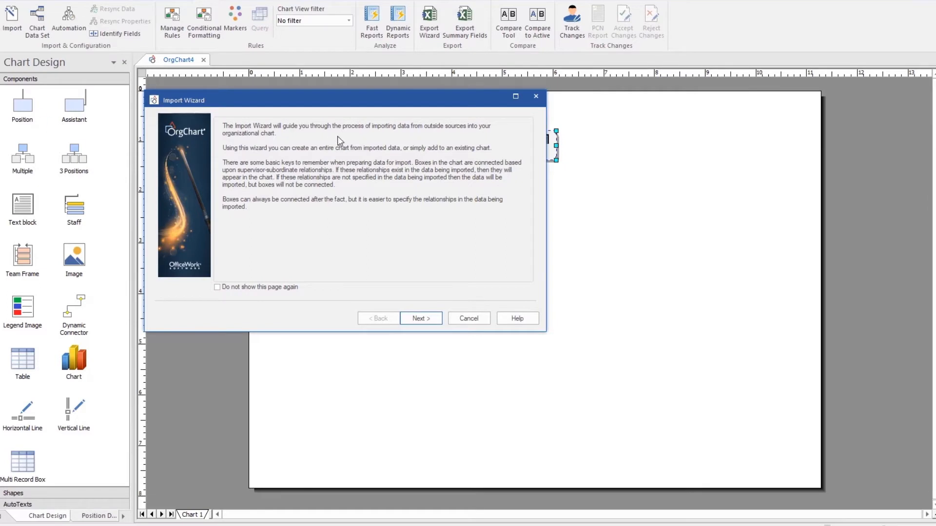
pyautogui.moveTo(394, 100); pyautogui.dragTo(460, 103)
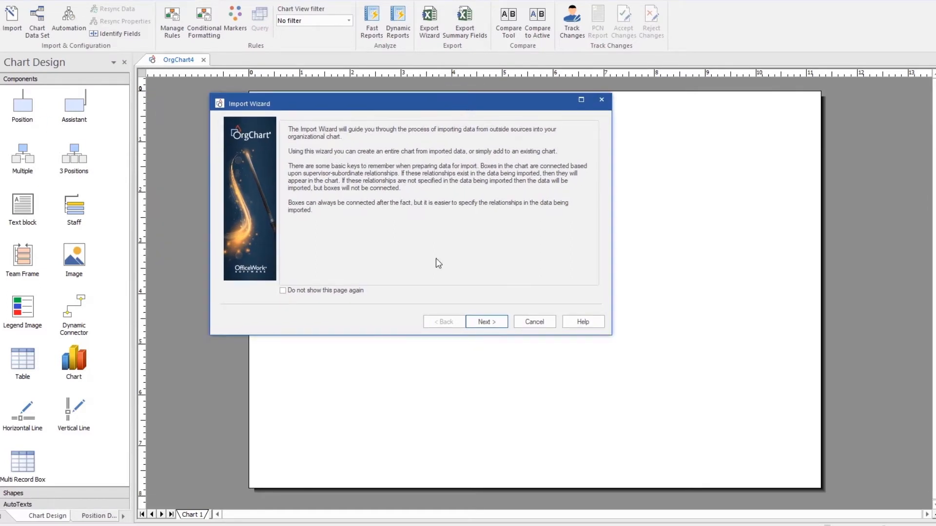
pyautogui.click(505, 325)
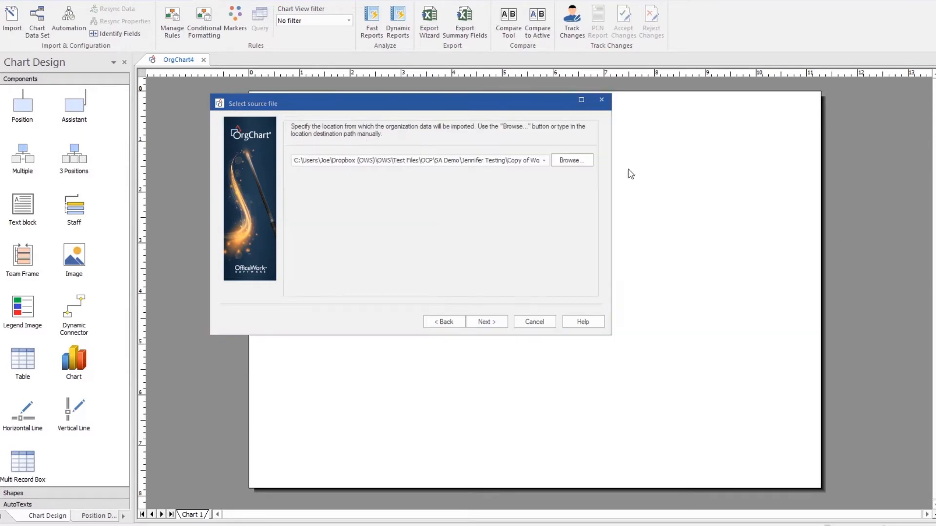
# Use Copy of Workbook for use as Sample Organizational Data v7.xlsx as the import source, with Sheet1 as the data table
pyautogui.click(544, 161)
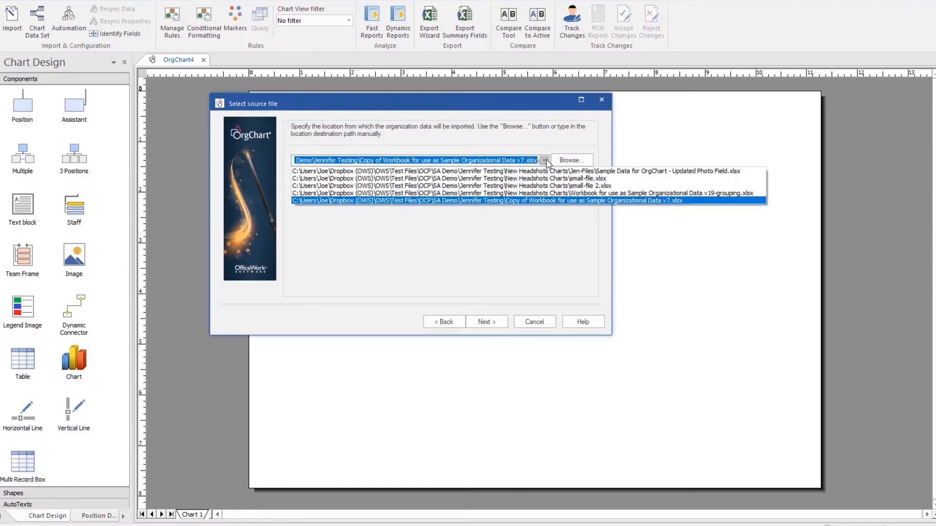
pyautogui.click(546, 159)
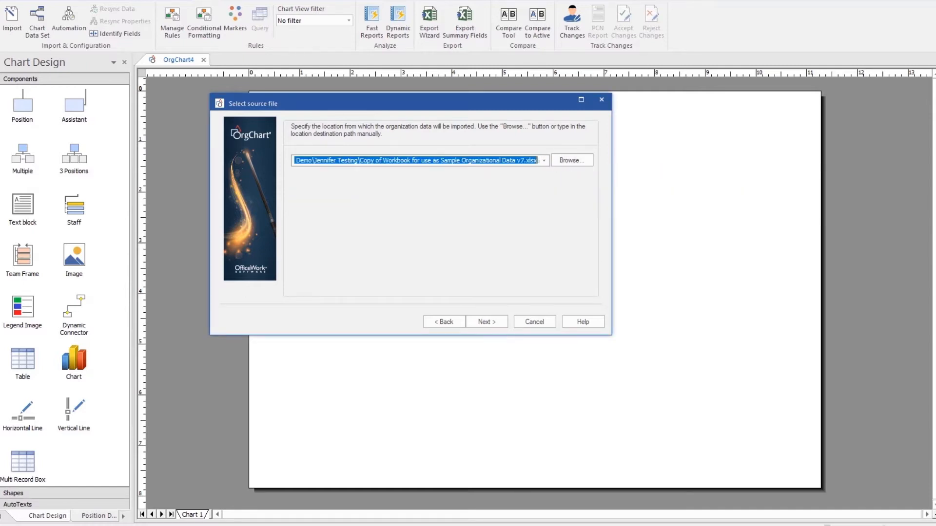
pyautogui.press('Return')
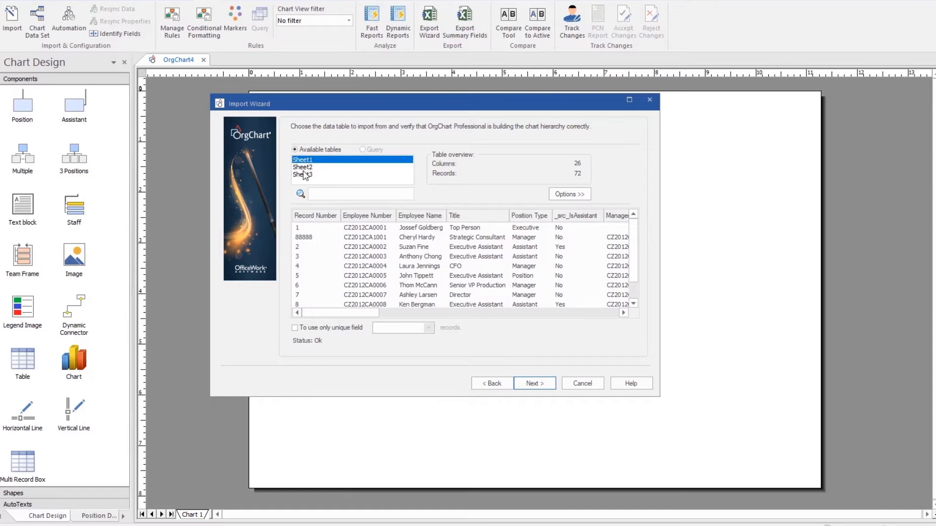
pyautogui.click(534, 381)
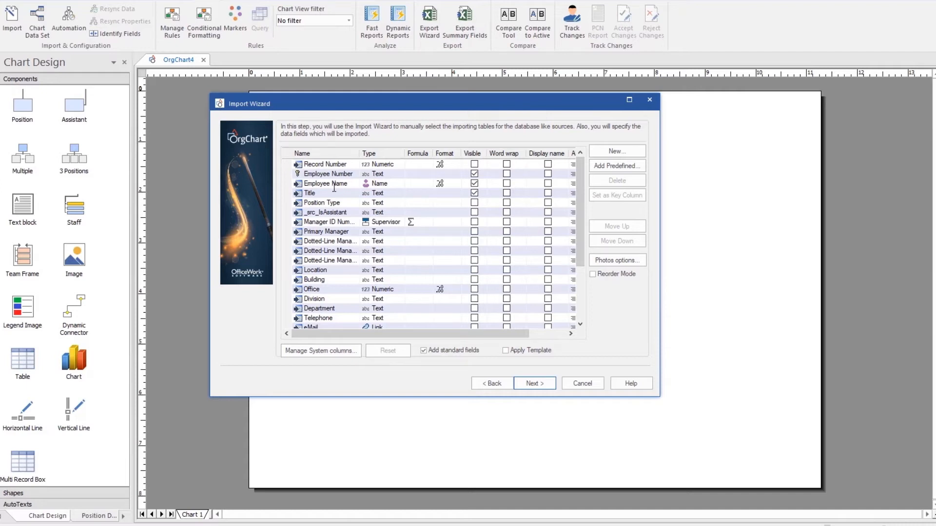
# Make the Employee Number field not visible and enable word wrap for the Title field
pyautogui.click(474, 192)
pyautogui.click(473, 175)
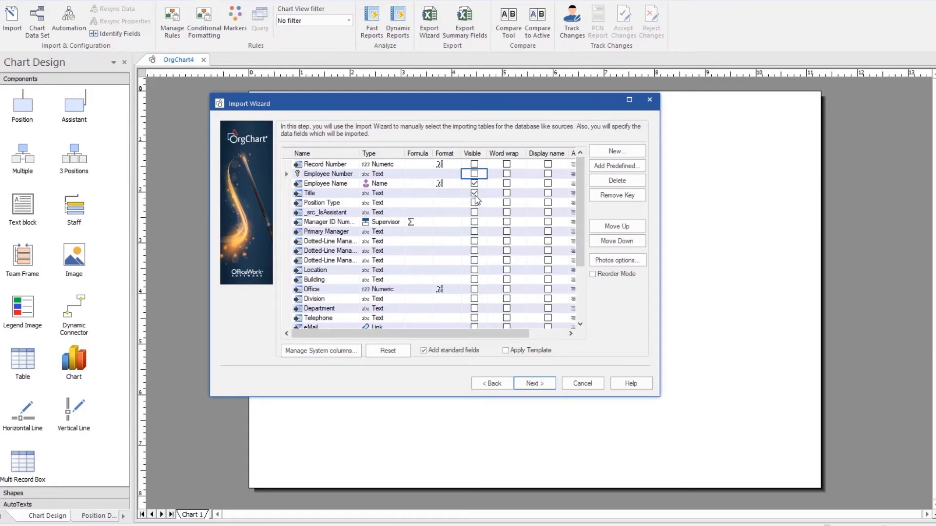
pyautogui.click(507, 194)
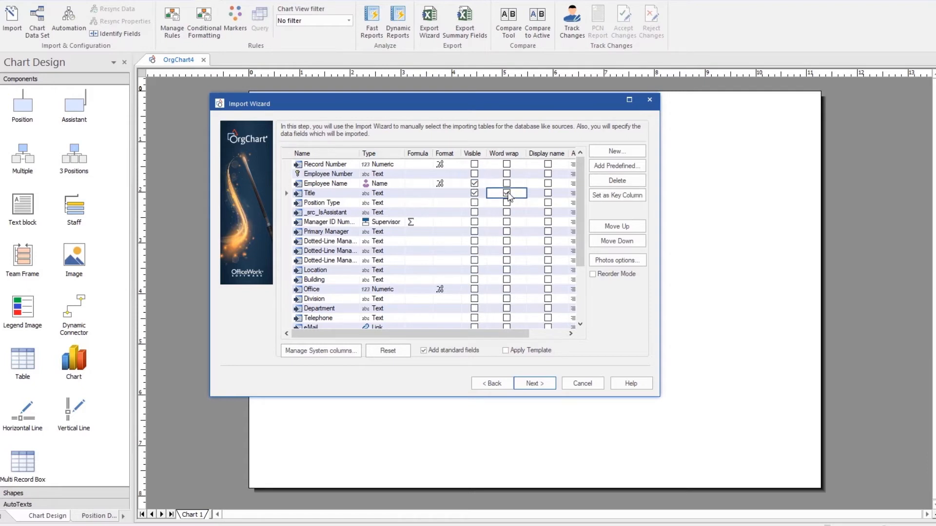
# Map the _src_IsAssistant source column to the IsAssistant system column, accepting the incompatible data types
pyautogui.click(321, 351)
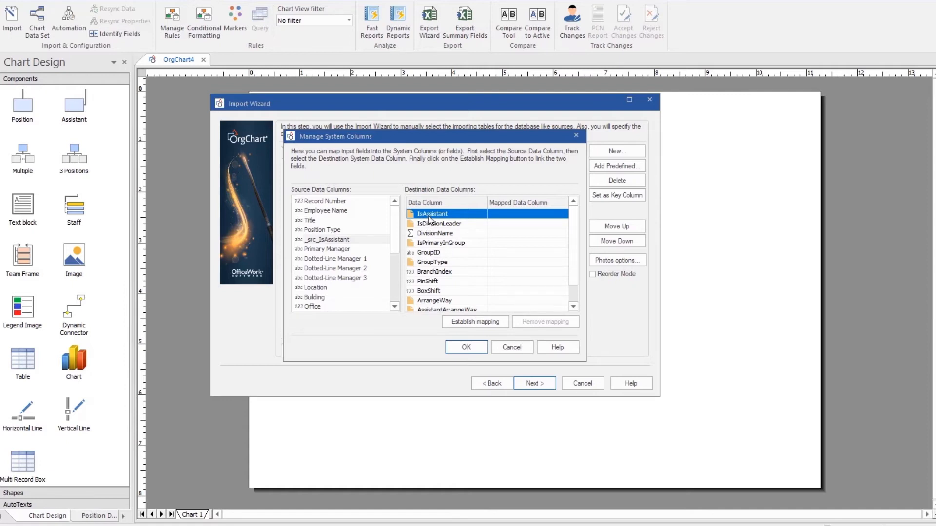
pyautogui.click(488, 322)
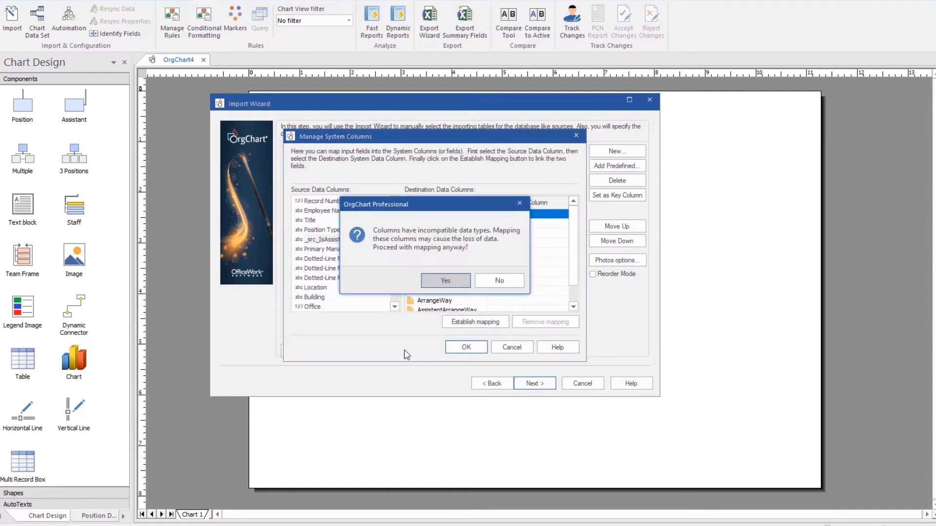
pyautogui.click(429, 283)
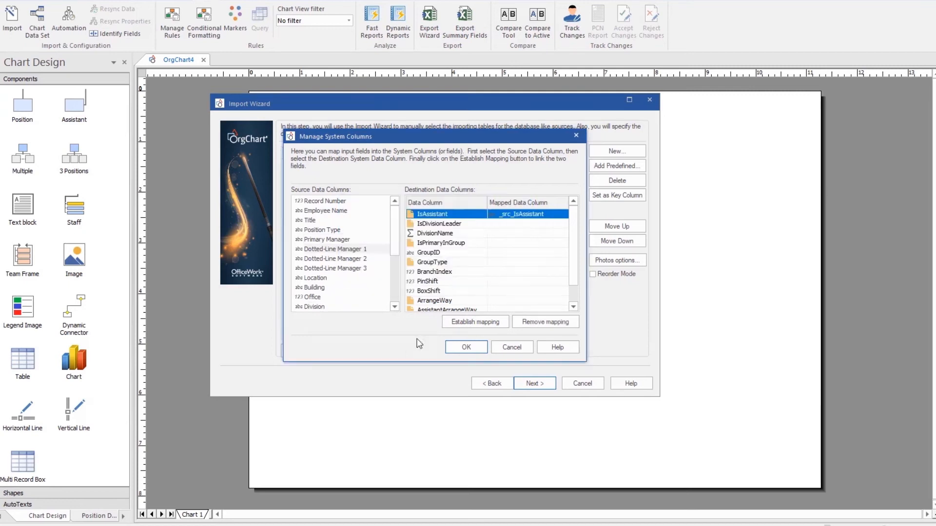
pyautogui.click(466, 347)
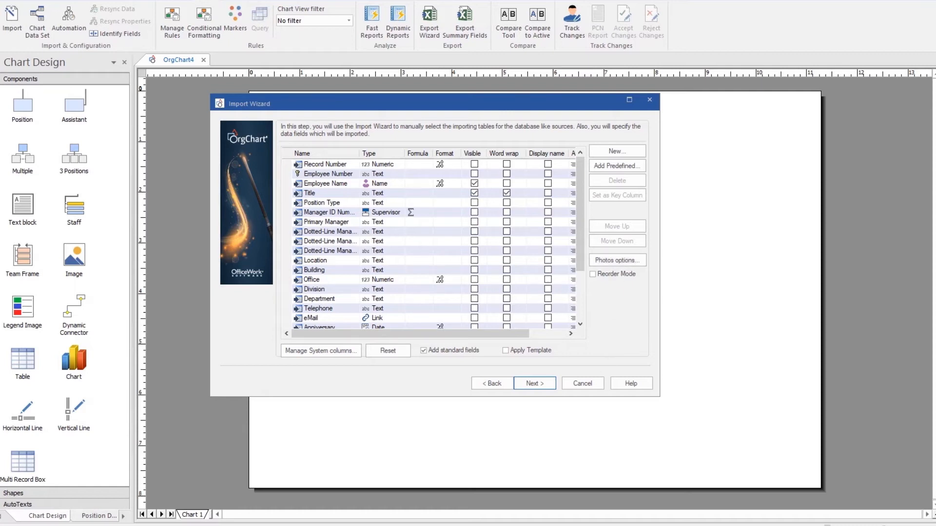
# Set divisions to be created every 1 level and run the import into a new project
pyautogui.click(534, 383)
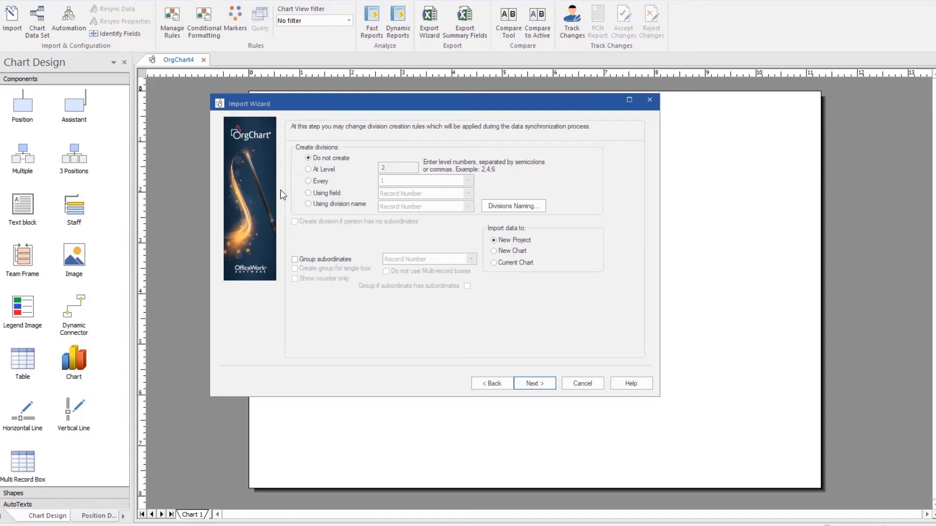
pyautogui.click(311, 182)
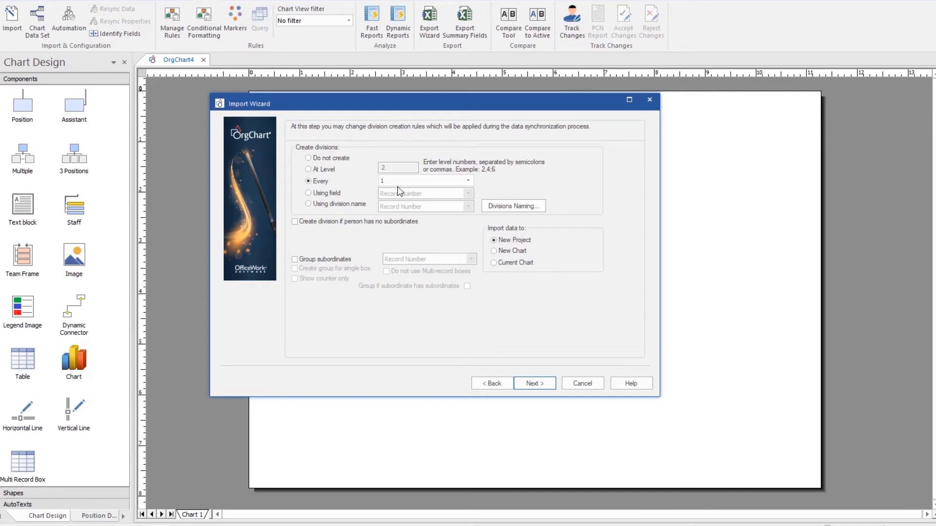
pyautogui.click(309, 158)
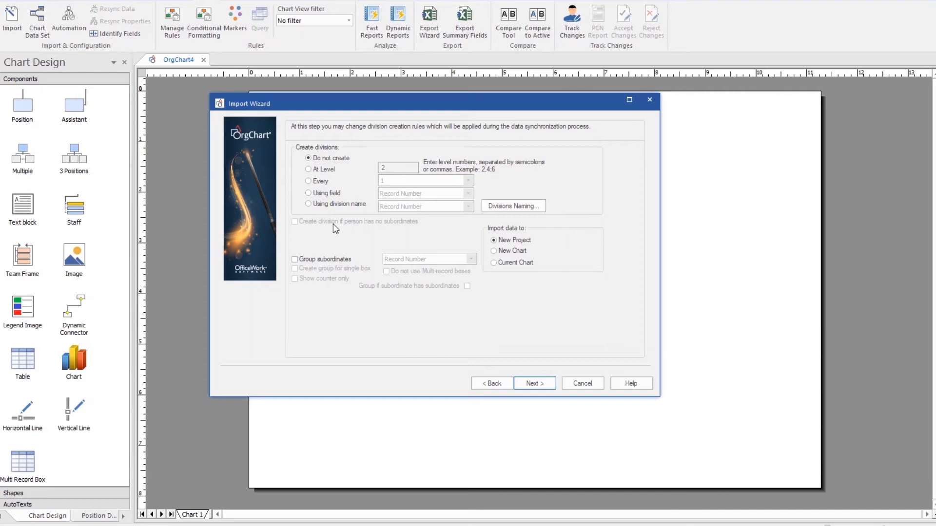
pyautogui.click(309, 182)
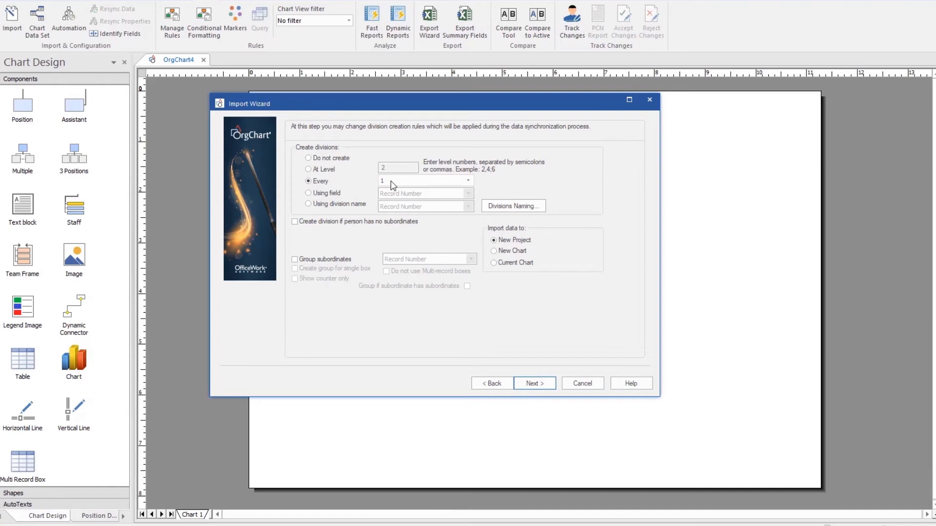
pyautogui.click(536, 385)
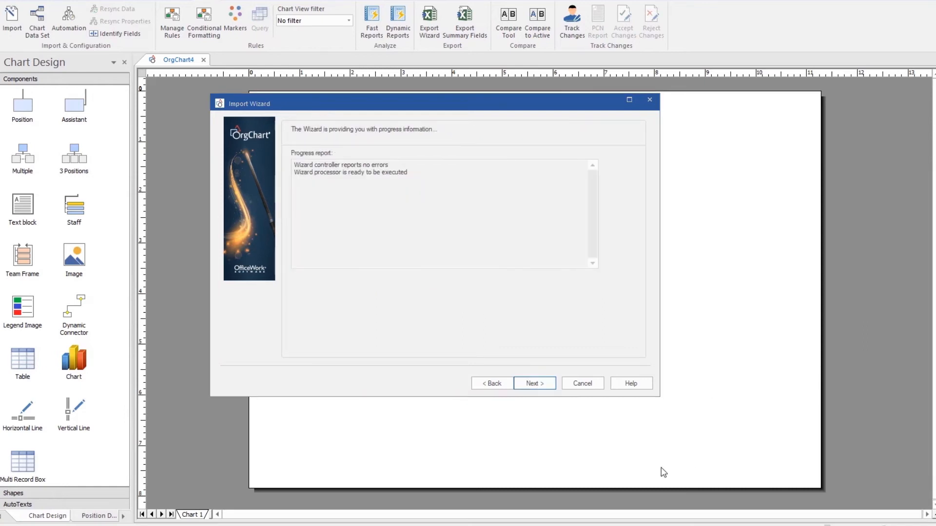
pyautogui.click(536, 383)
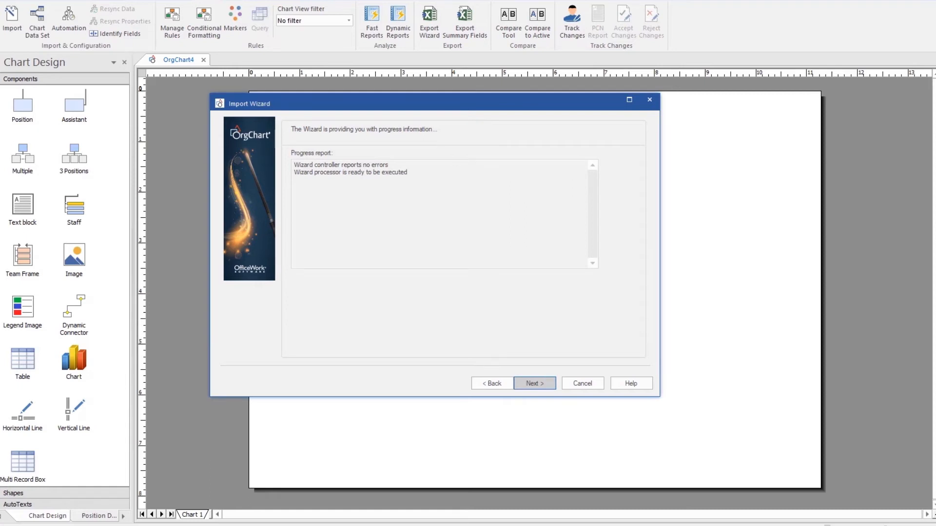
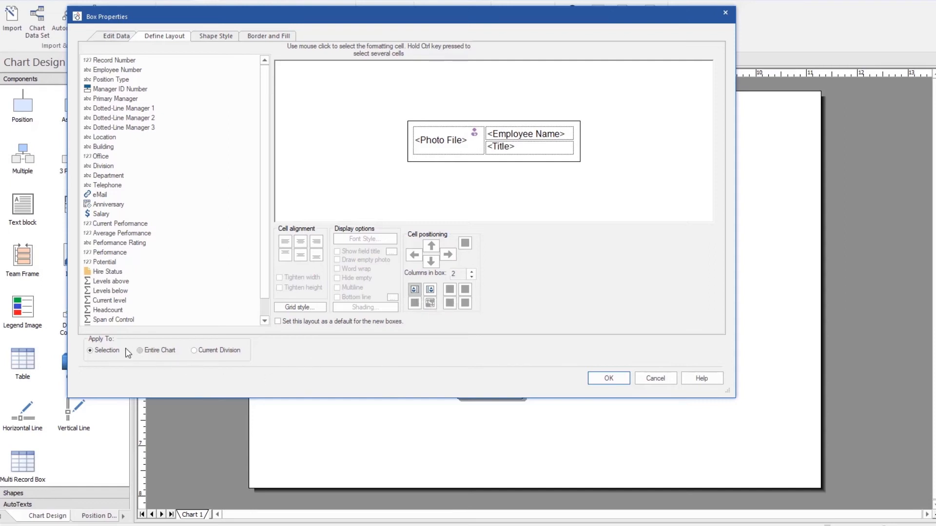
# Apply the box layout with Photo File beside Employee Name and Title to the entire chart
pyautogui.click(149, 350)
pyautogui.click(608, 378)
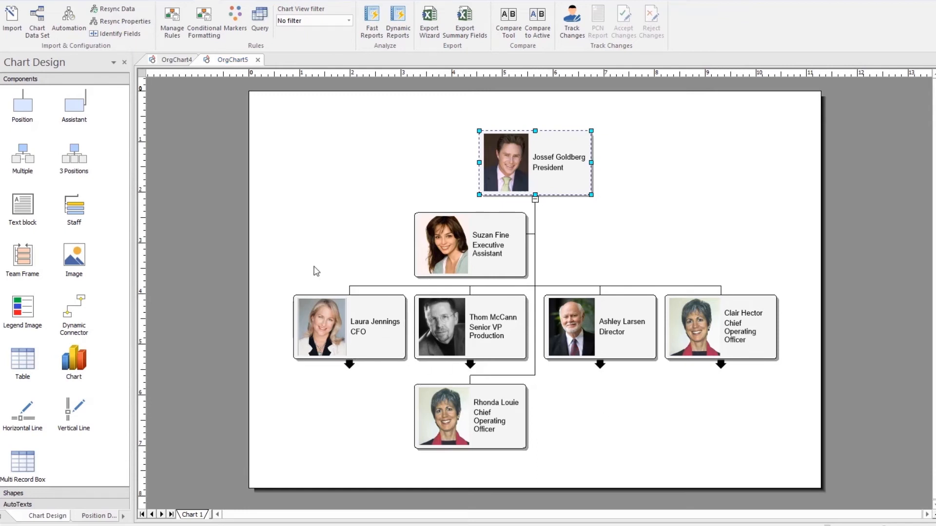
# Arrange the President's subordinates in a single horizontal row
pyautogui.click(51, 0)
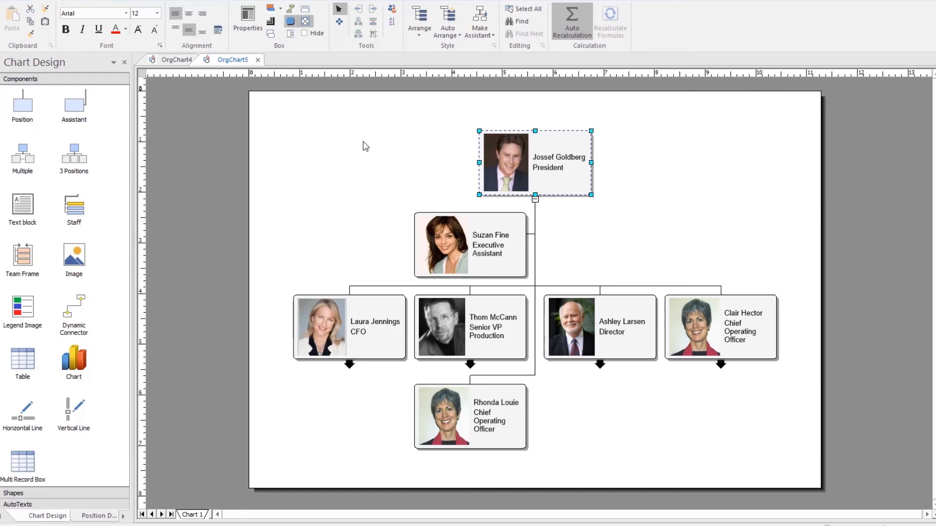
pyautogui.click(420, 30)
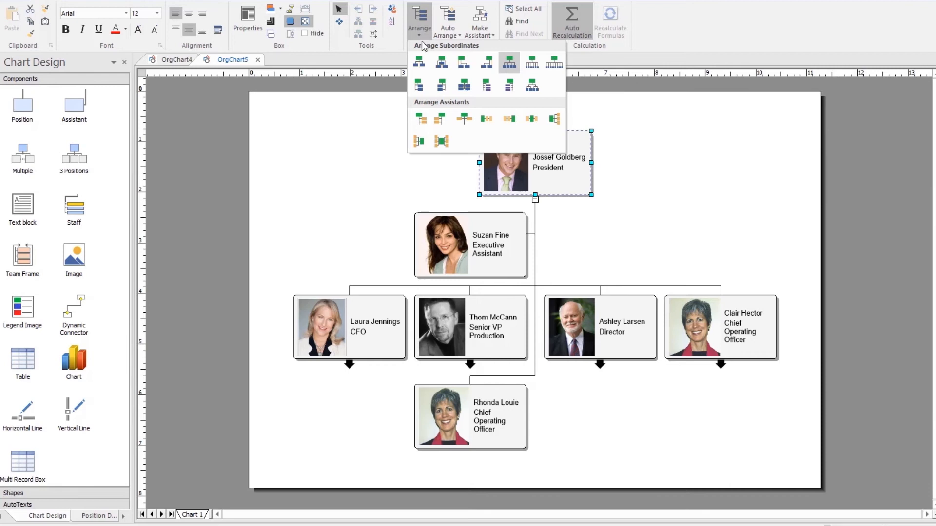
pyautogui.click(421, 68)
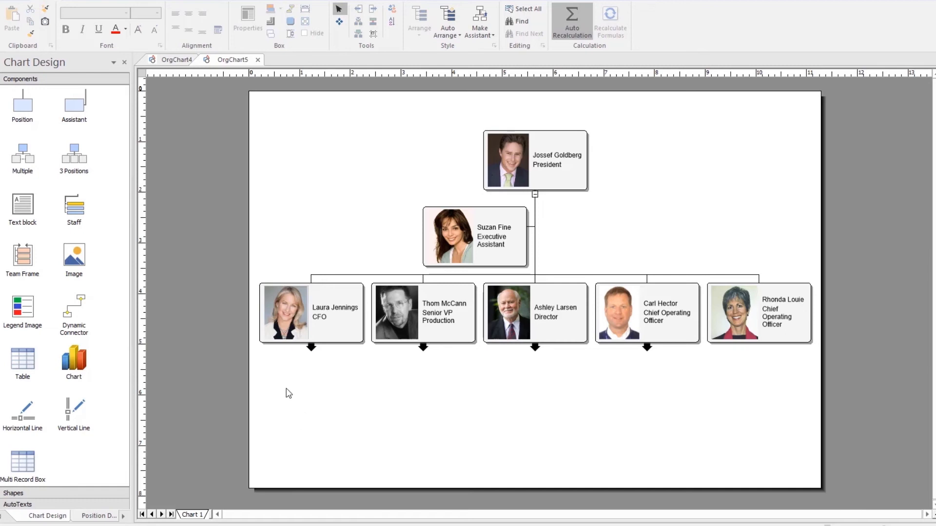
# Shrink the photo in the President's box and copy that box's format to the Executive Assistant's box
pyautogui.click(469, 262)
pyautogui.click(532, 168)
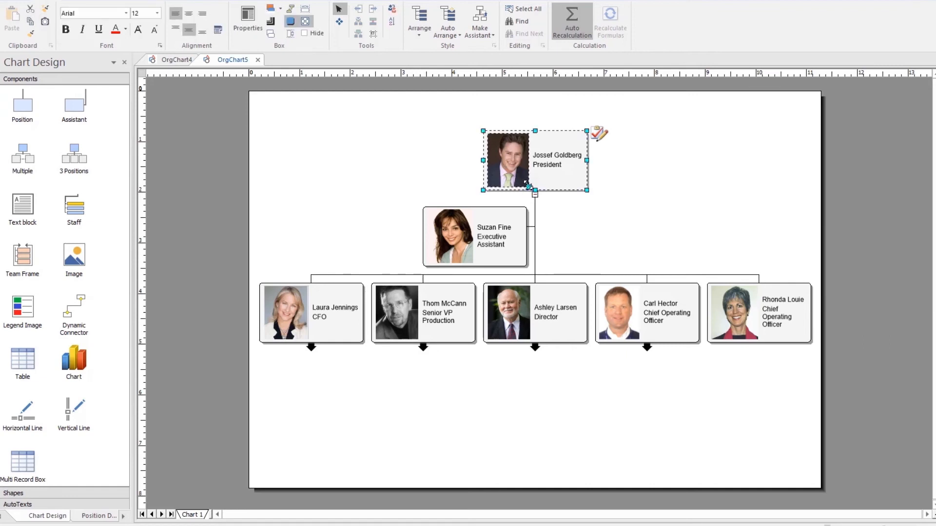
pyautogui.moveTo(528, 184); pyautogui.dragTo(518, 173)
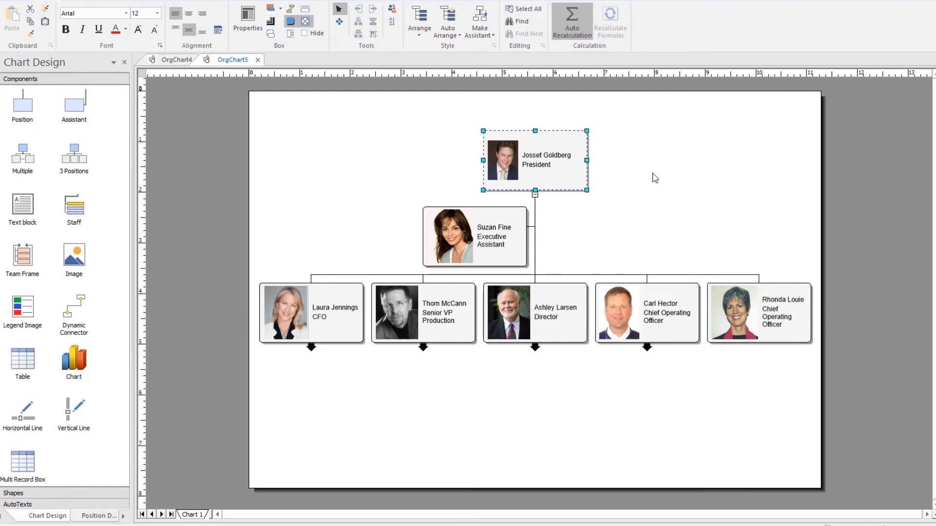
pyautogui.moveTo(515, 178)
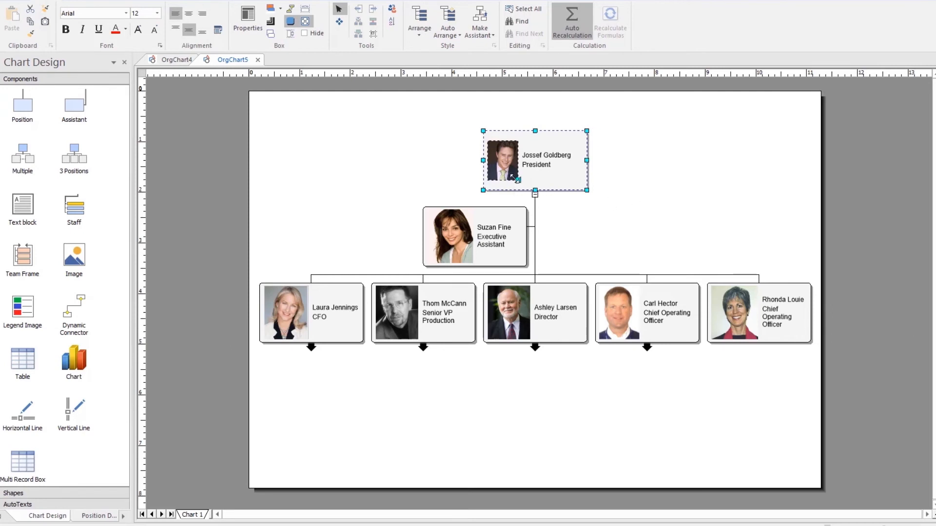
pyautogui.click(612, 183)
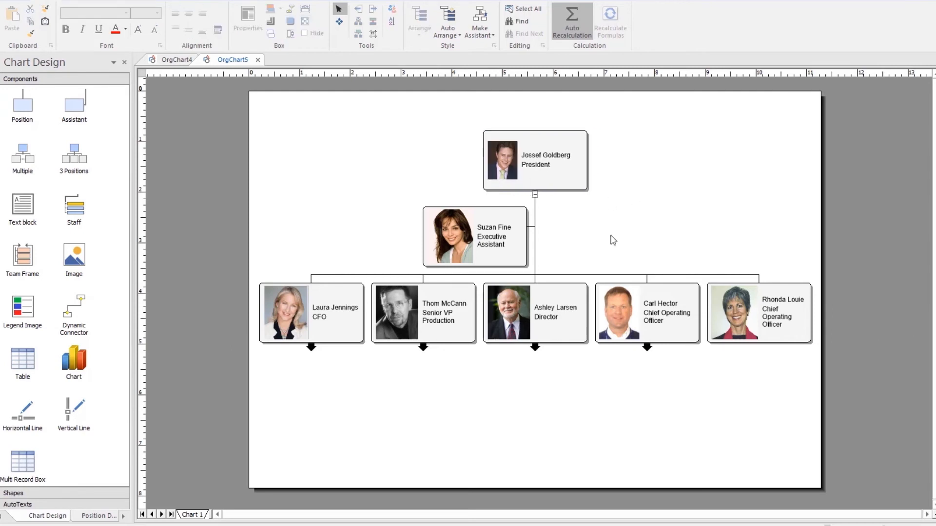
pyautogui.click(554, 193)
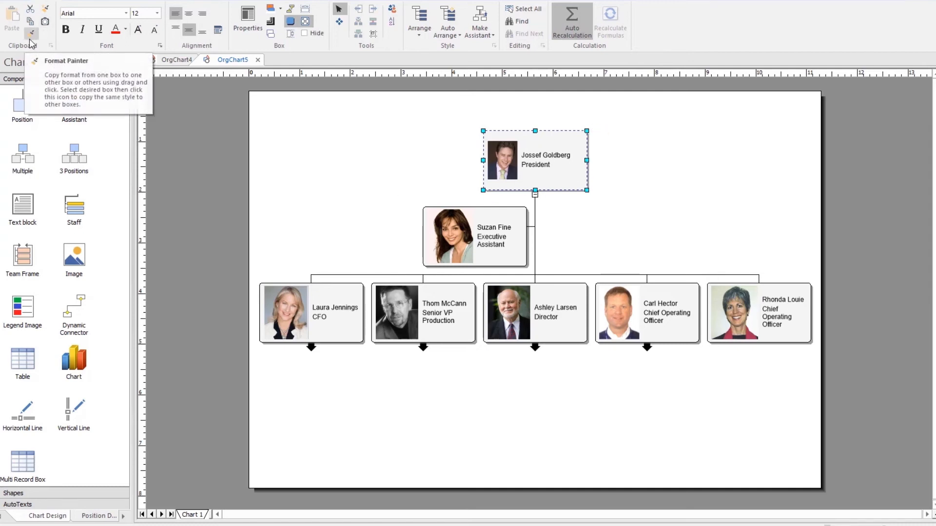
pyautogui.click(493, 215)
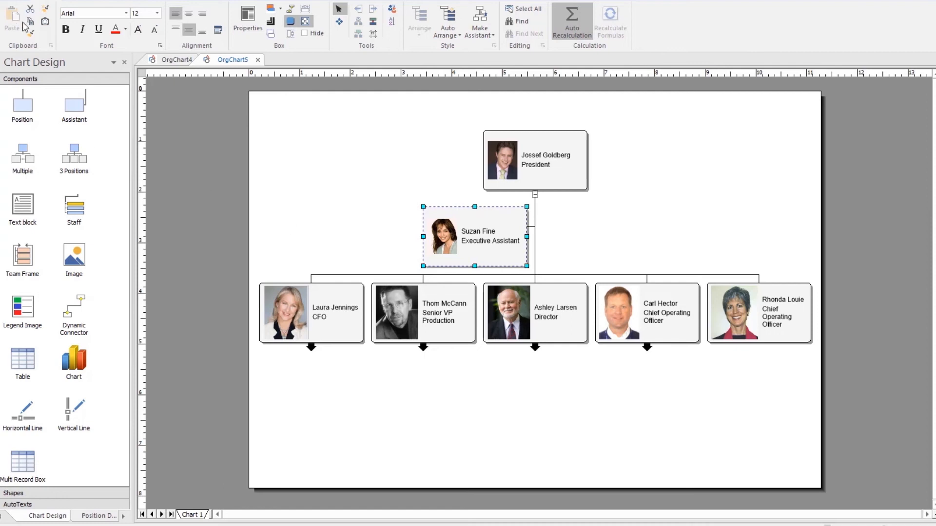
# Paste the Executive Assistant's box format to the entire chart for all levels, keeping the default format options
pyautogui.click(47, 14)
pyautogui.moveTo(459, 193); pyautogui.dragTo(304, 96)
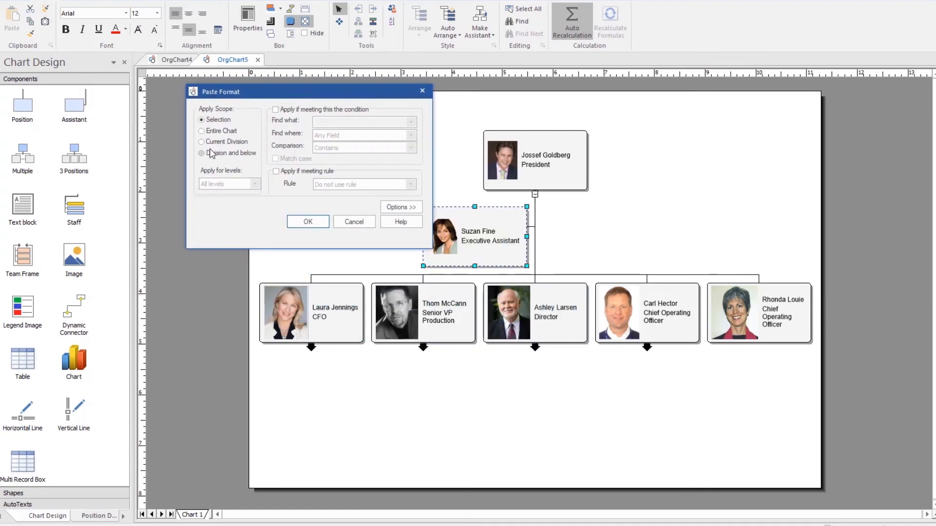
pyautogui.click(201, 132)
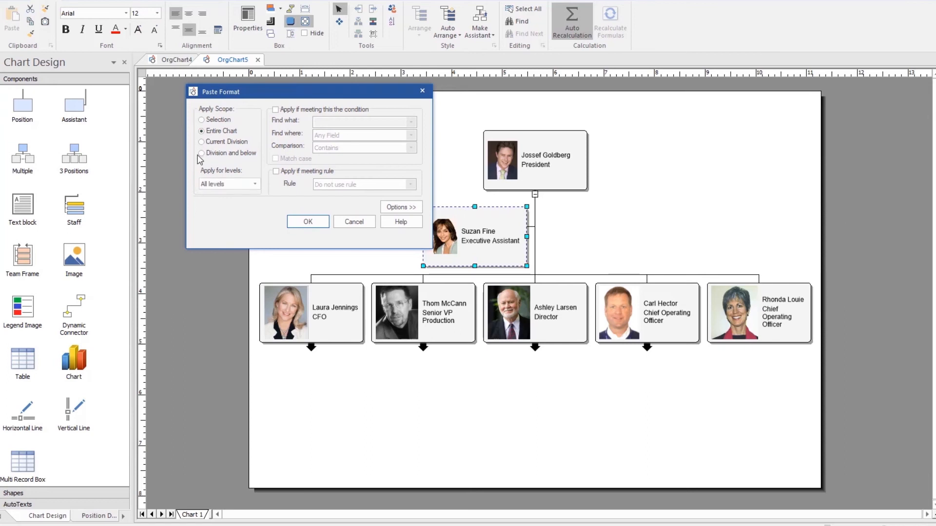
pyautogui.click(415, 209)
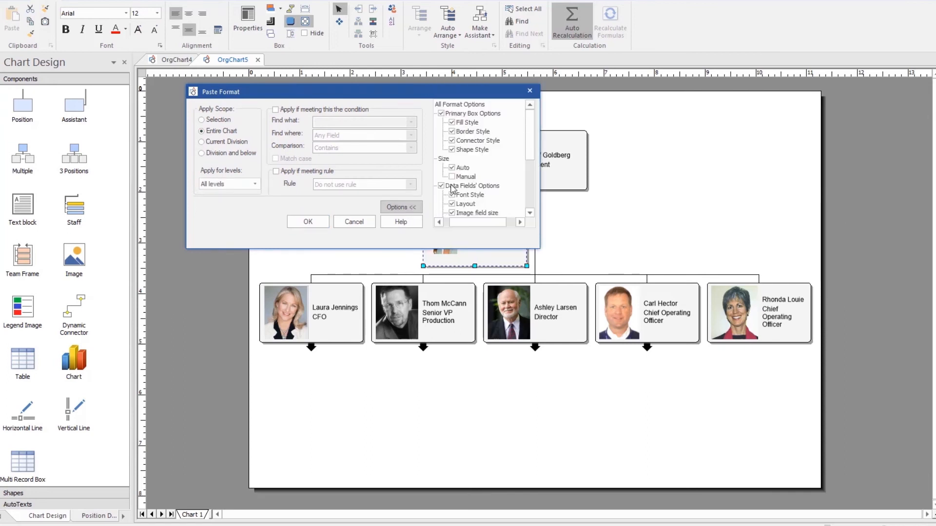
pyautogui.click(401, 208)
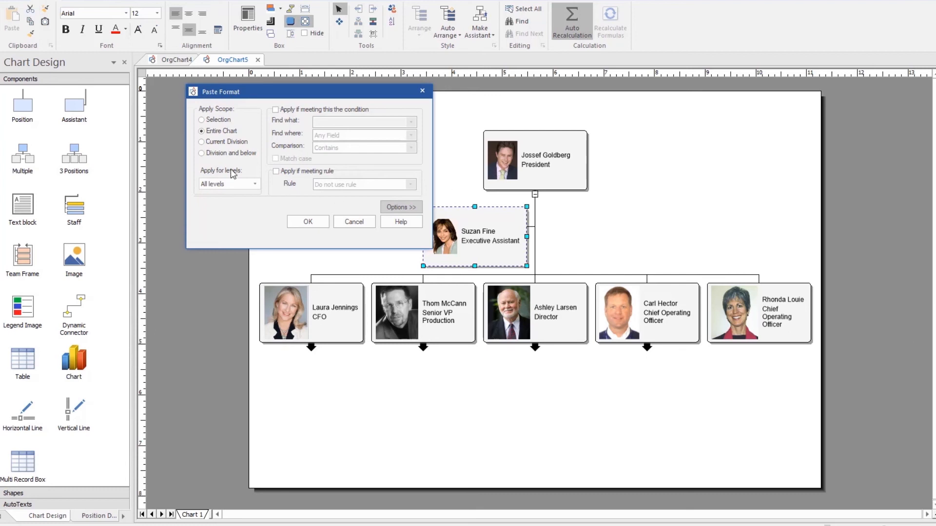
pyautogui.click(312, 223)
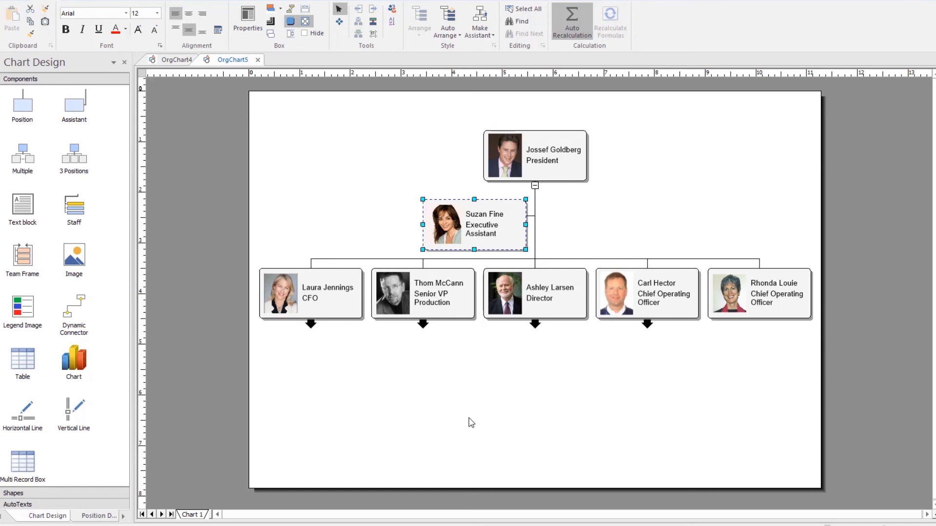
pyautogui.click(623, 362)
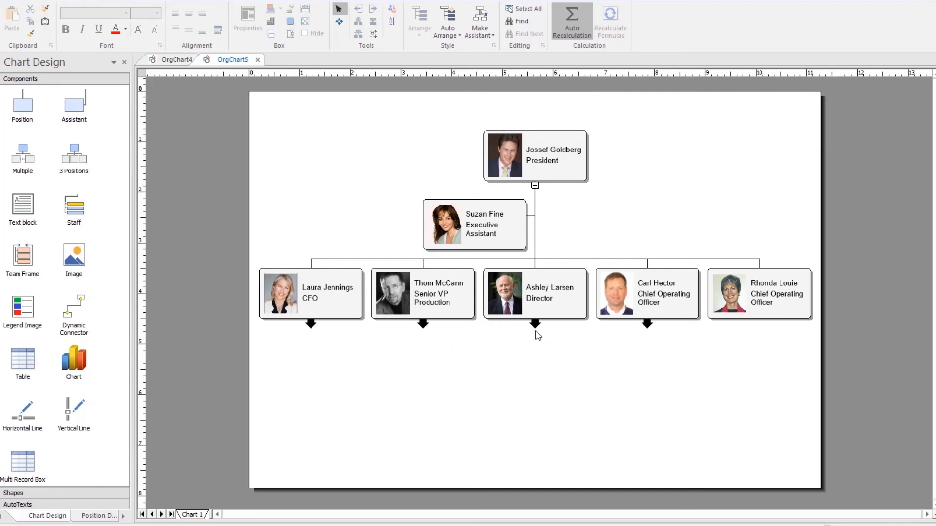
# Examine the divisions below the Director, the CFO and the Treasurer, and return to the top-level chart
pyautogui.click(535, 325)
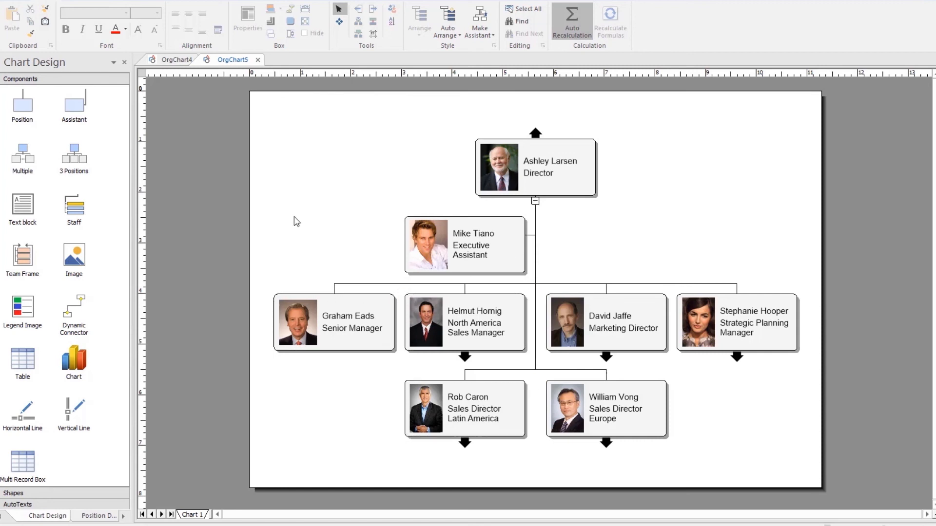
pyautogui.click(535, 135)
pyautogui.click(311, 326)
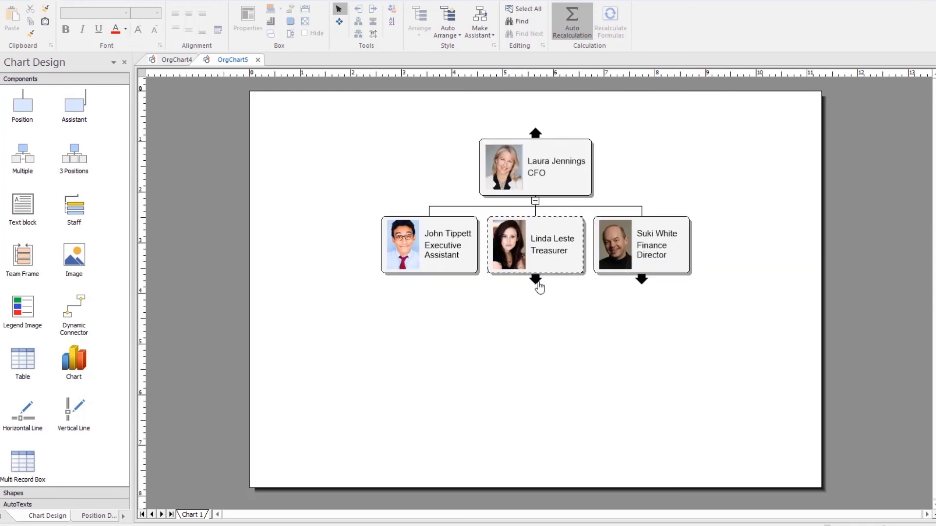
pyautogui.click(535, 279)
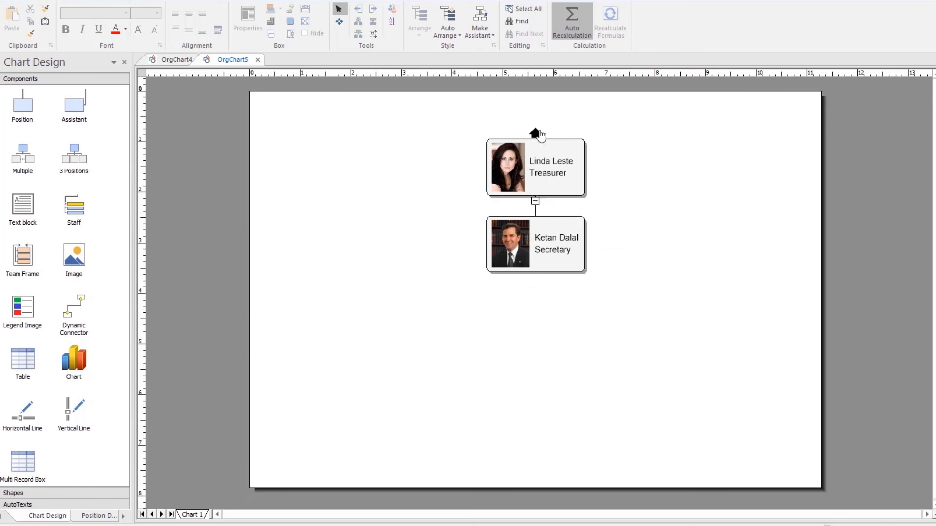
pyautogui.click(540, 136)
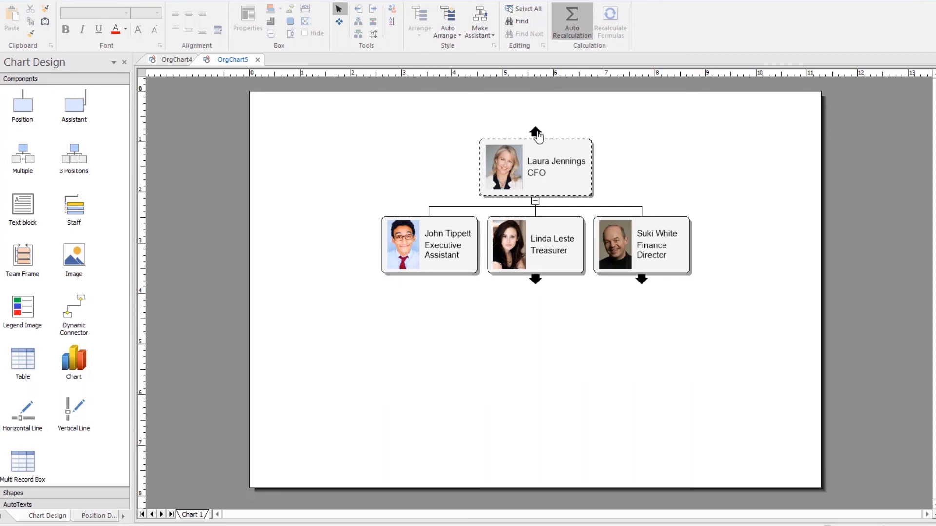
pyautogui.click(538, 134)
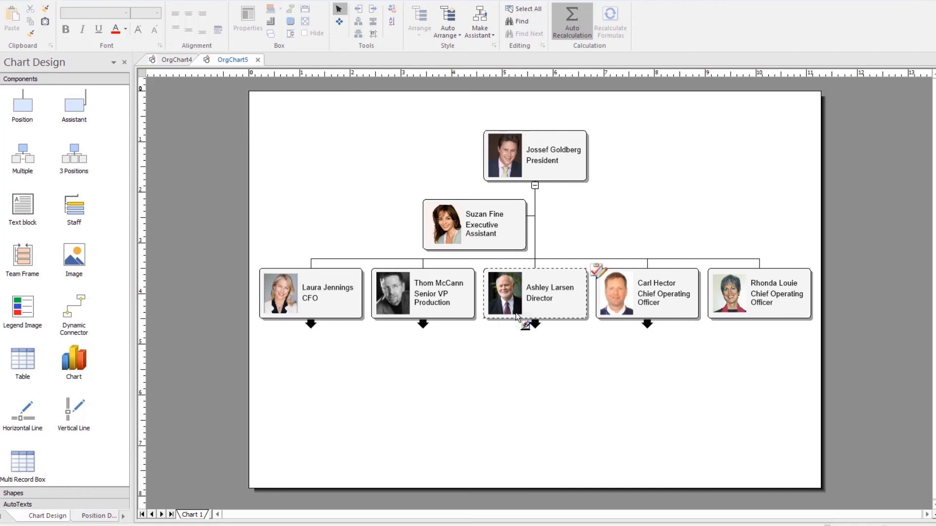
# Dismiss the division under the Senior VP Production into the top-level chart, and undo that change
pyautogui.click(445, 319)
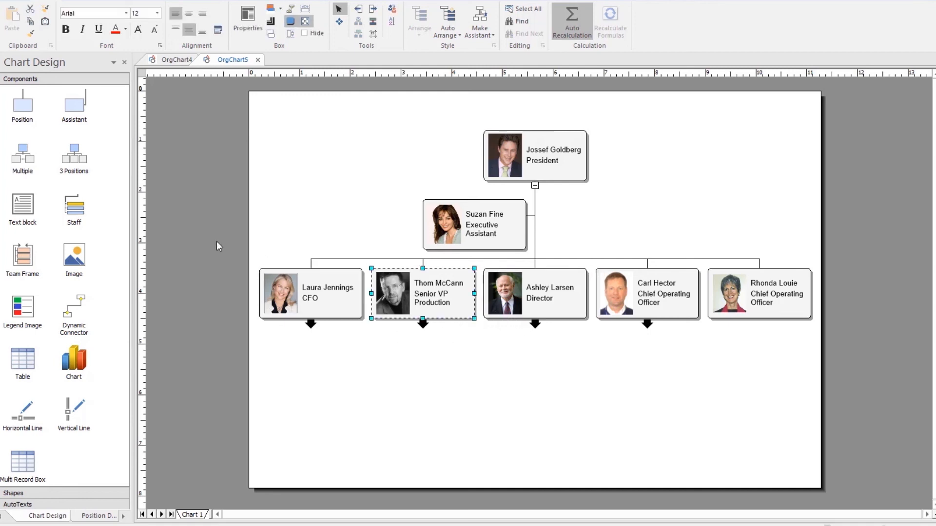
pyautogui.click(78, 0)
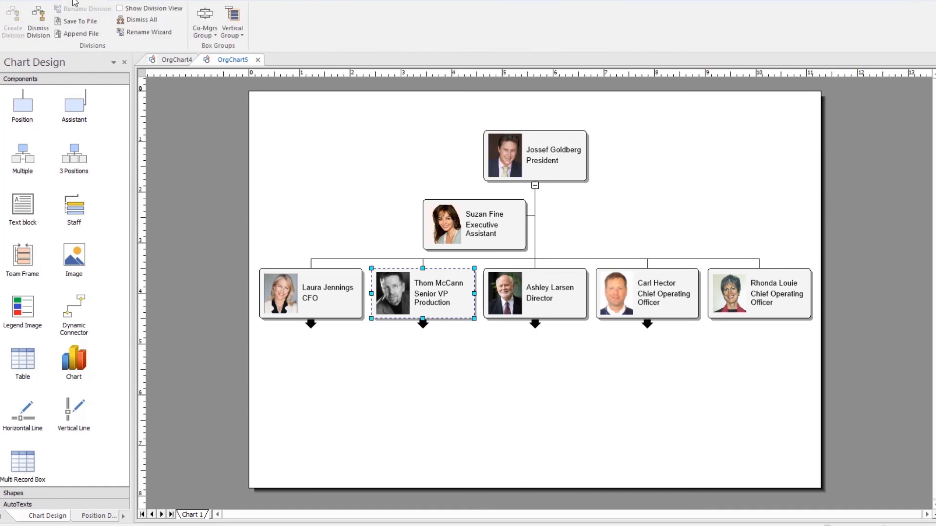
pyautogui.click(44, 26)
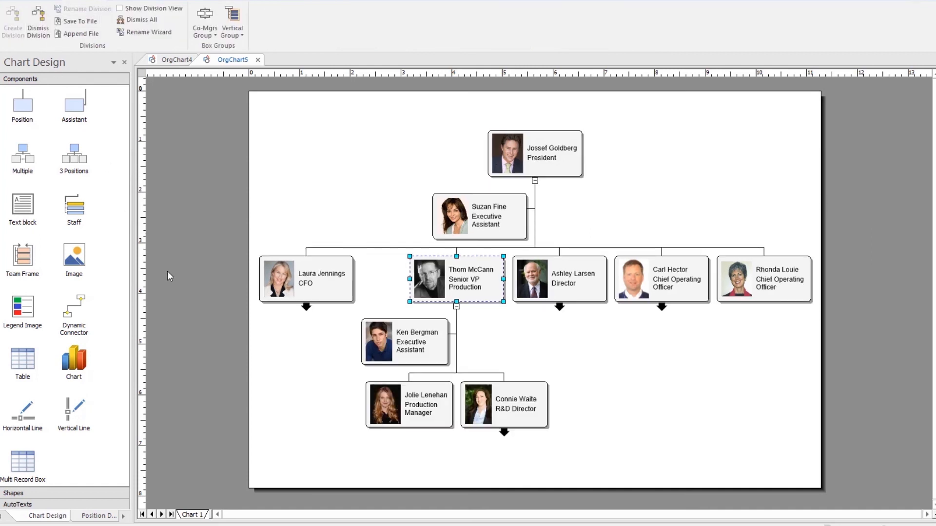
pyautogui.click(294, 409)
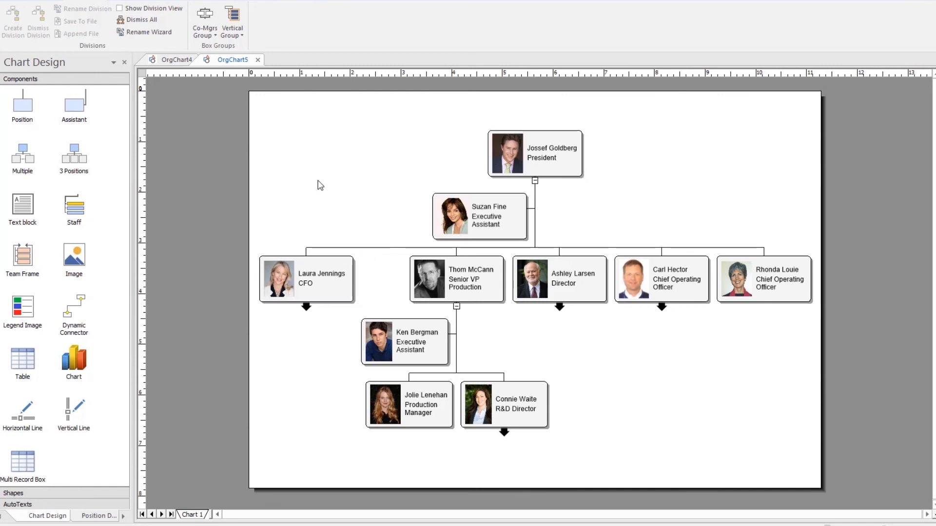
pyautogui.hotkey('ctrl', 'z')
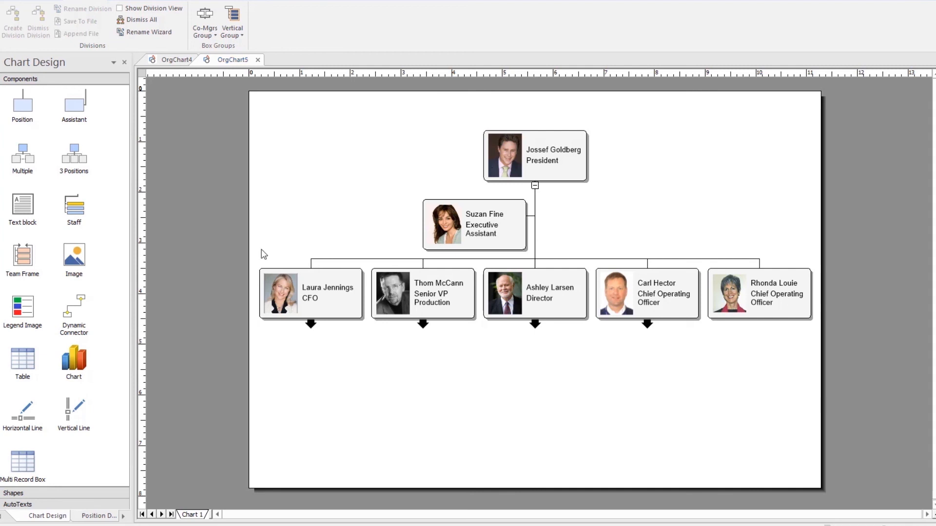
# Insert the image OrgChart Platinum logo.tiff on the chart's master page with its aspect ratio maintained
pyautogui.click(275, 1)
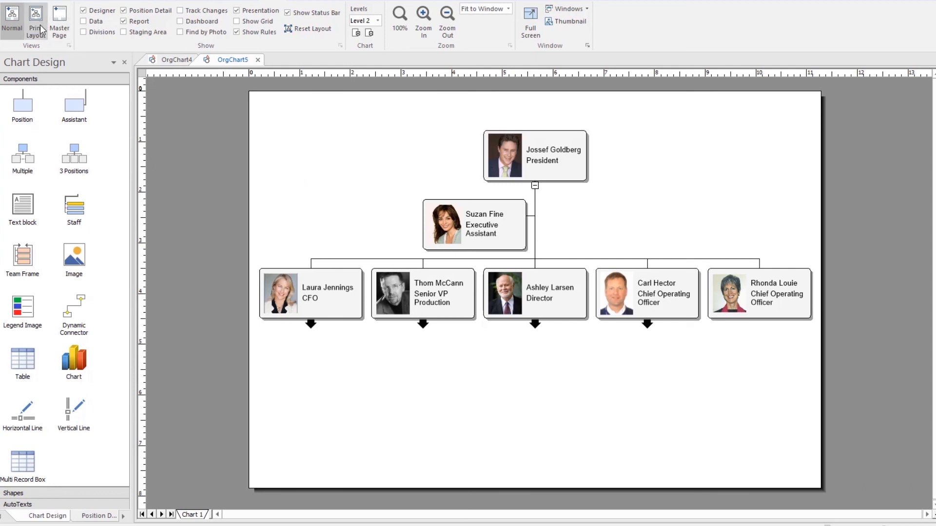
pyautogui.click(59, 19)
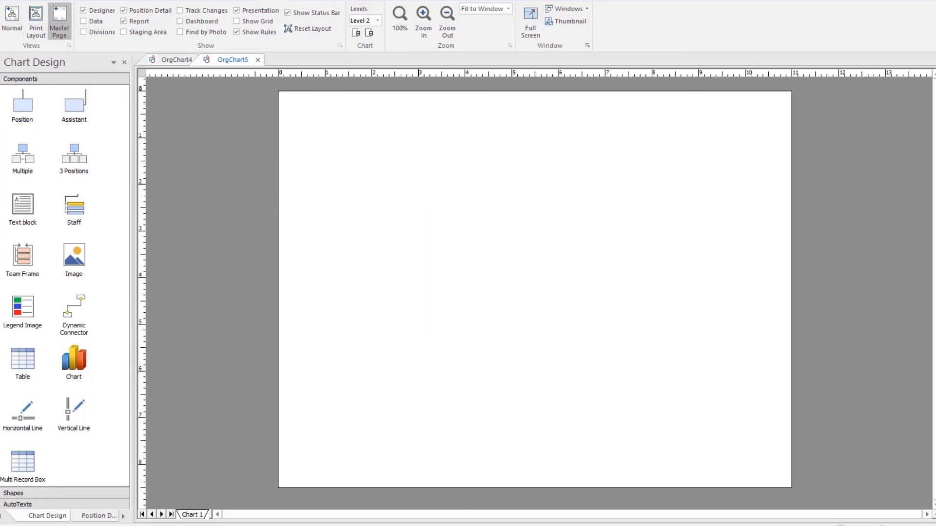
pyautogui.click(128, 1)
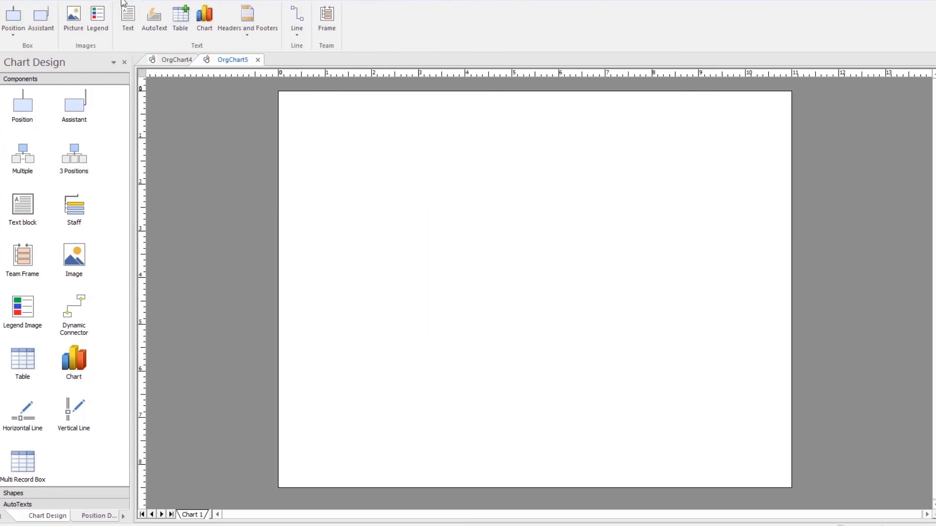
pyautogui.click(75, 18)
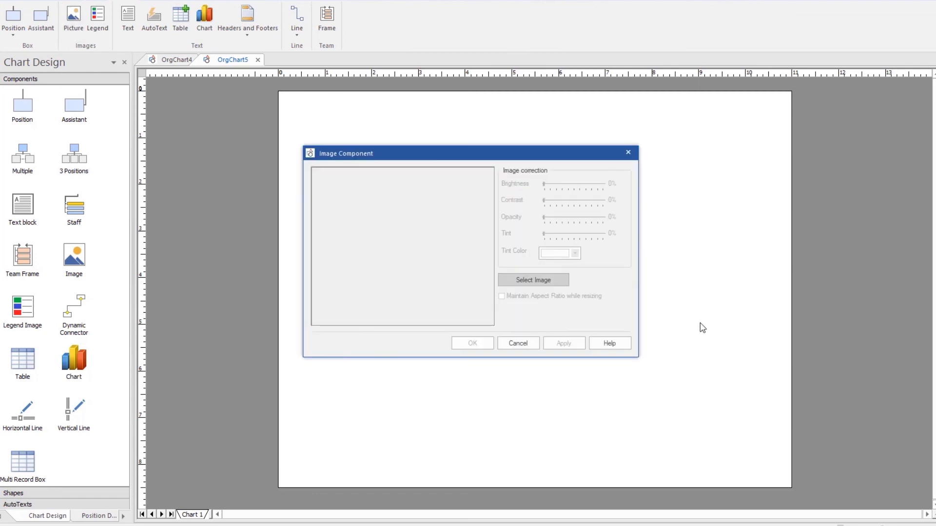
pyautogui.click(533, 279)
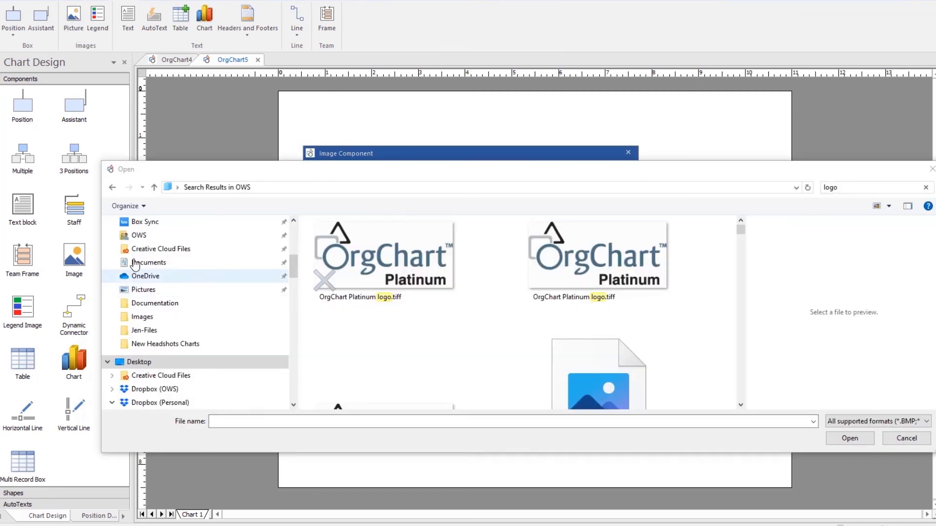
pyautogui.click(373, 265)
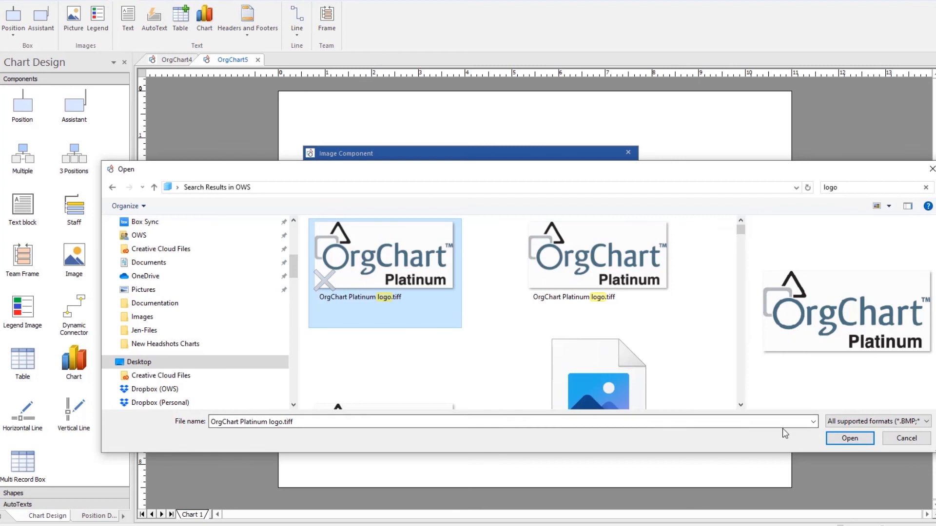
pyautogui.click(845, 439)
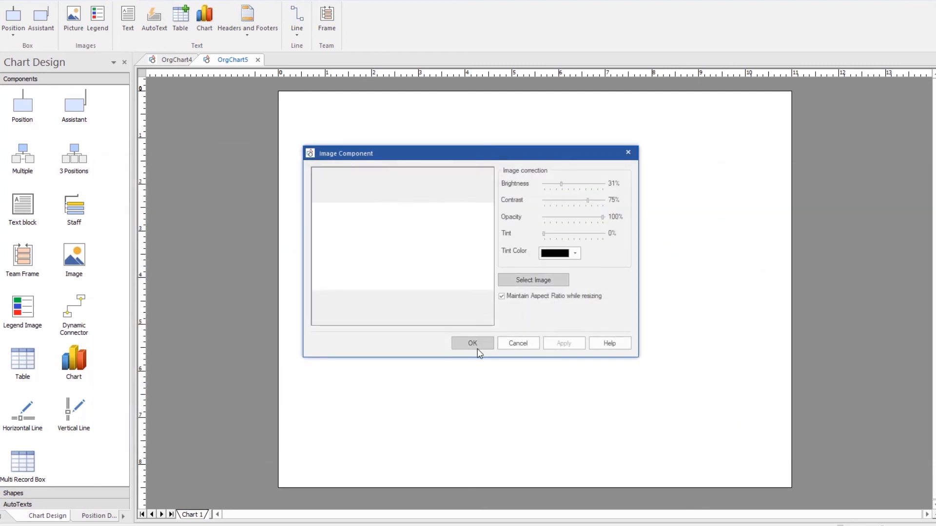
pyautogui.click(482, 345)
# Place the logo in the upper-left corner of the master page and return to the Normal view
pyautogui.moveTo(338, 114); pyautogui.dragTo(351, 128)
pyautogui.click(349, 194)
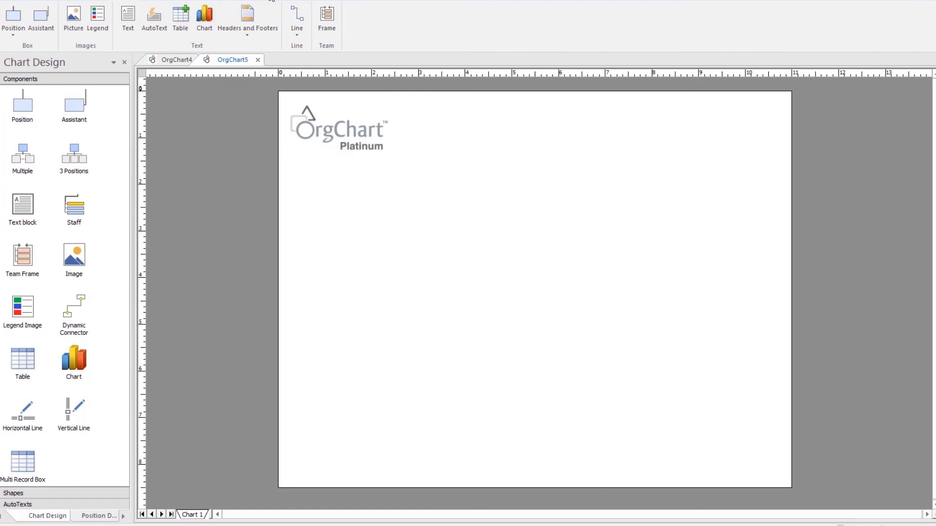
pyautogui.click(271, 1)
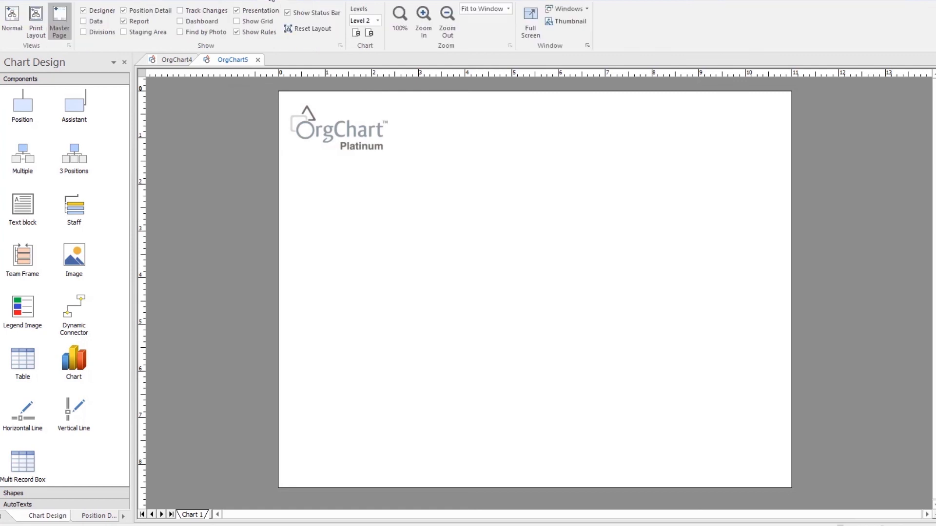
pyautogui.click(13, 26)
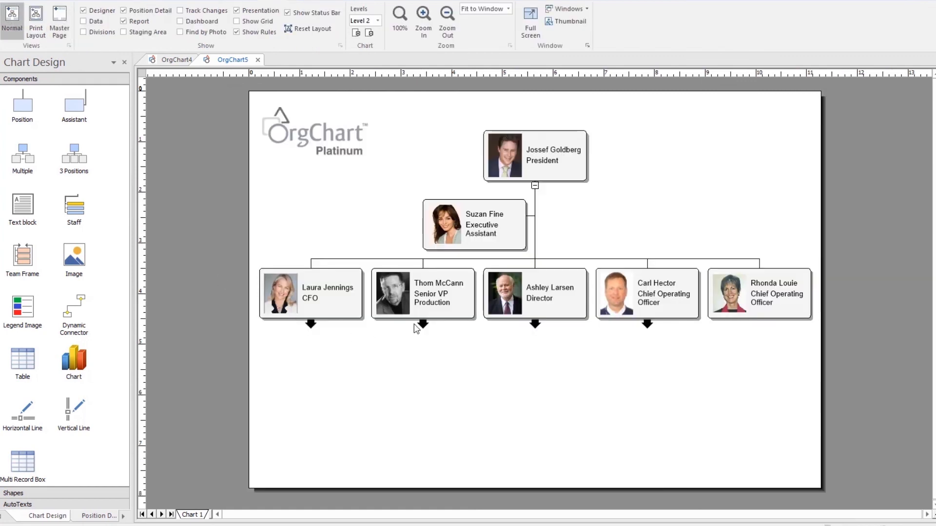
# Check the logo on the Senior VP Production's and R&D Director's divisions, and go back up to the Senior VP's chart
pyautogui.click(424, 325)
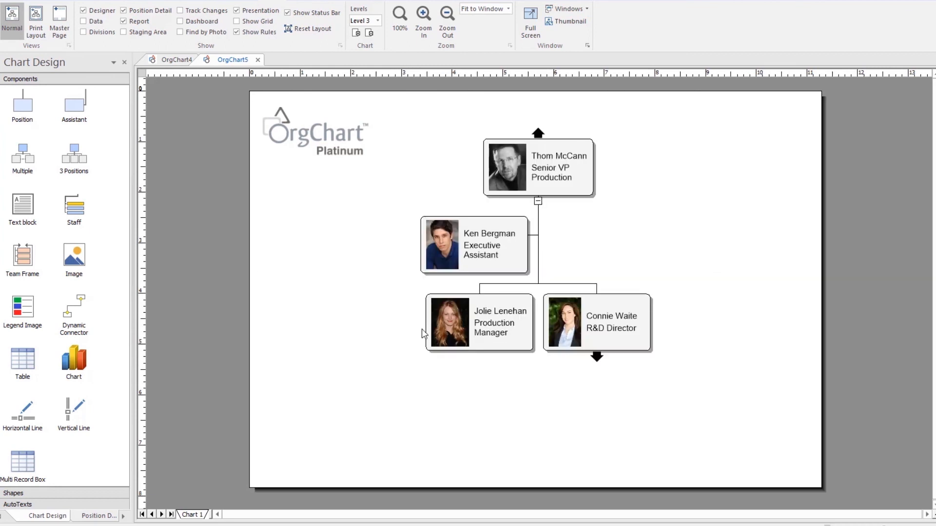
pyautogui.click(595, 360)
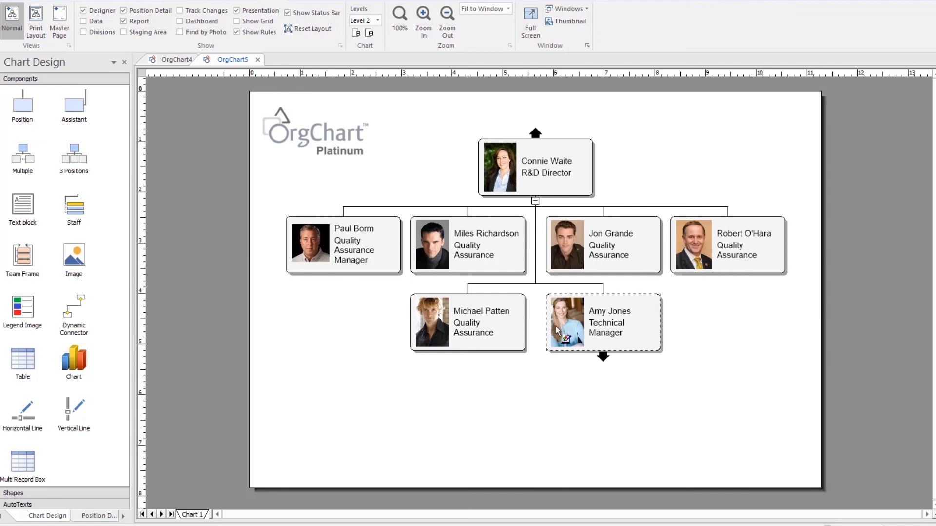
pyautogui.click(535, 133)
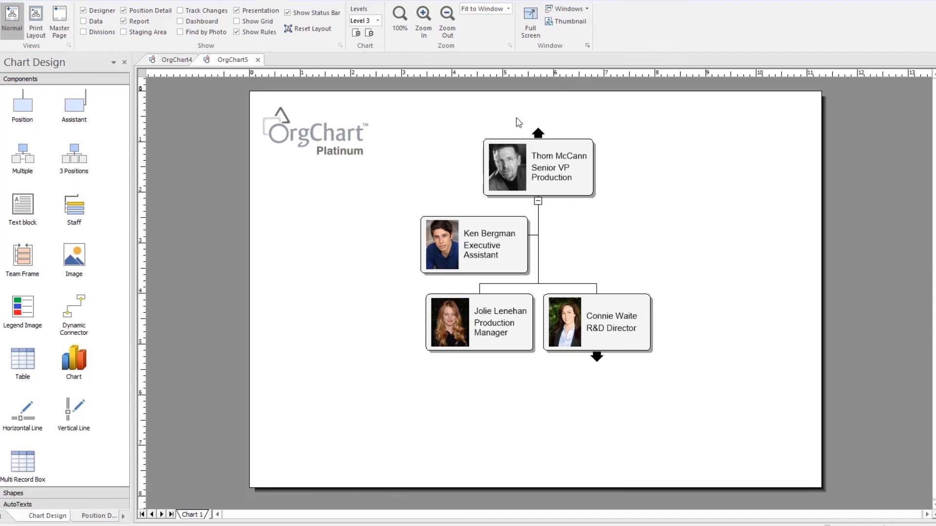
pyautogui.click(542, 134)
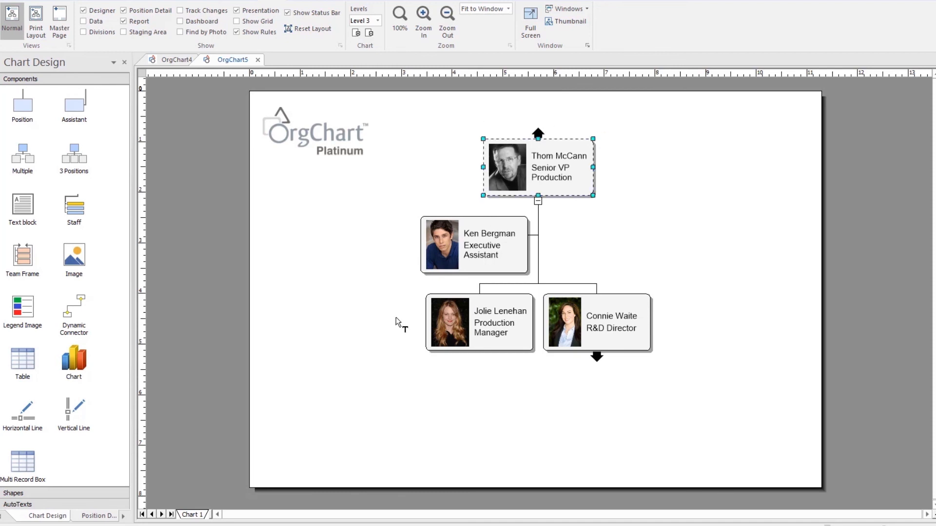